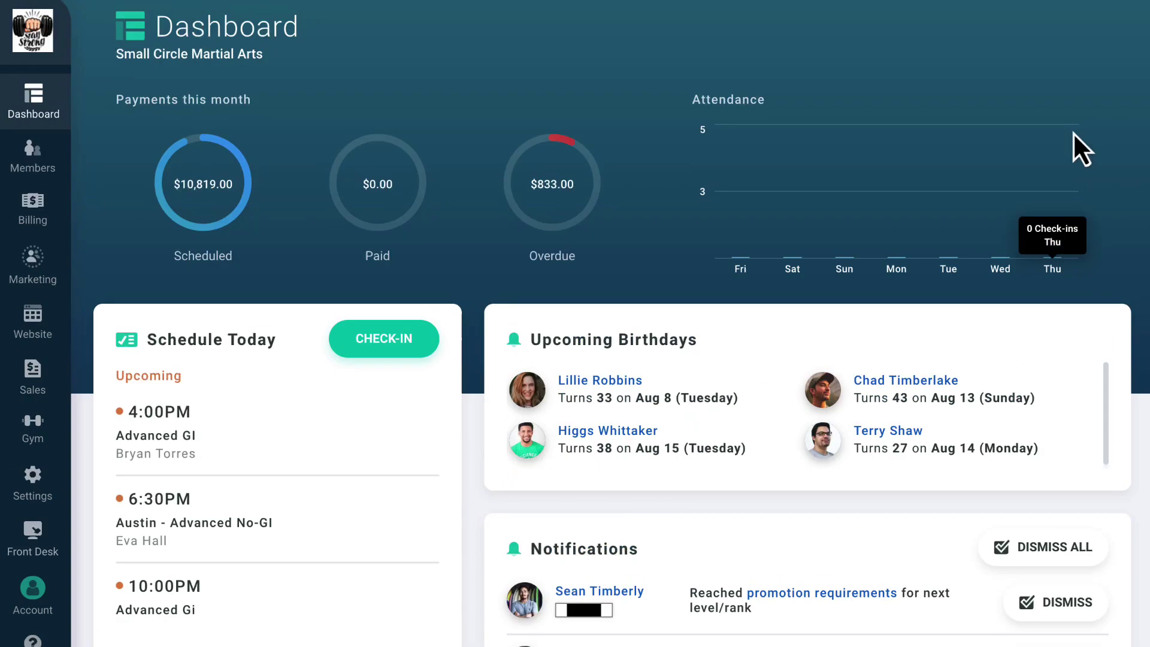
Step: Search the Members list by a member's first name, narrowing it to one active member
click(35, 157)
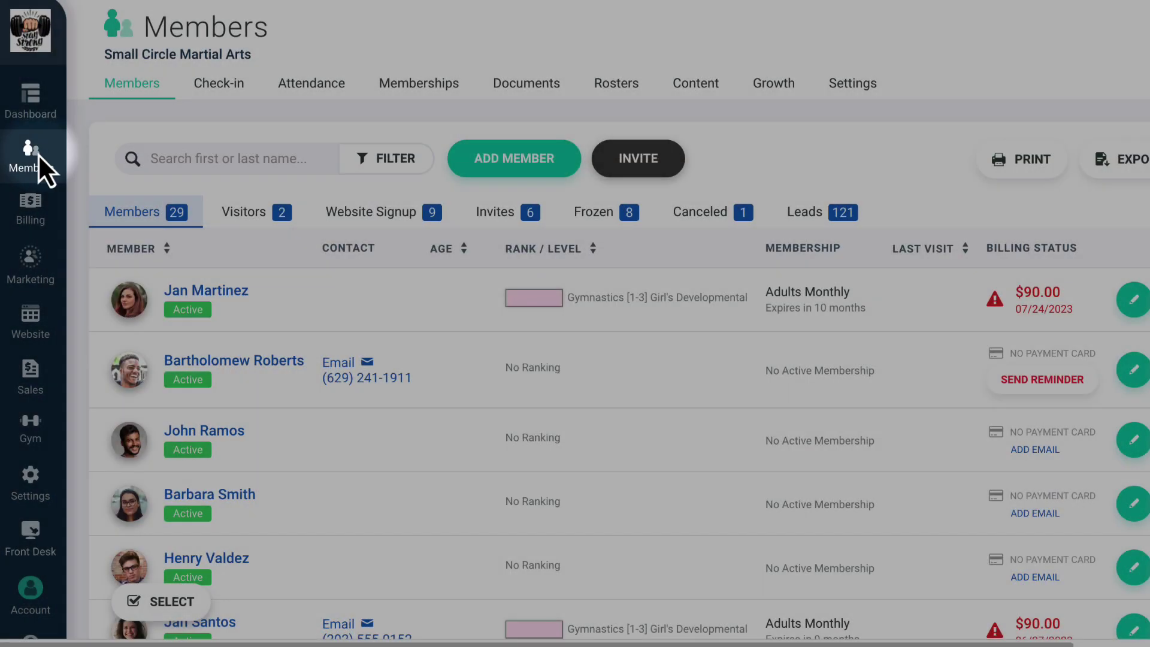
click(239, 149)
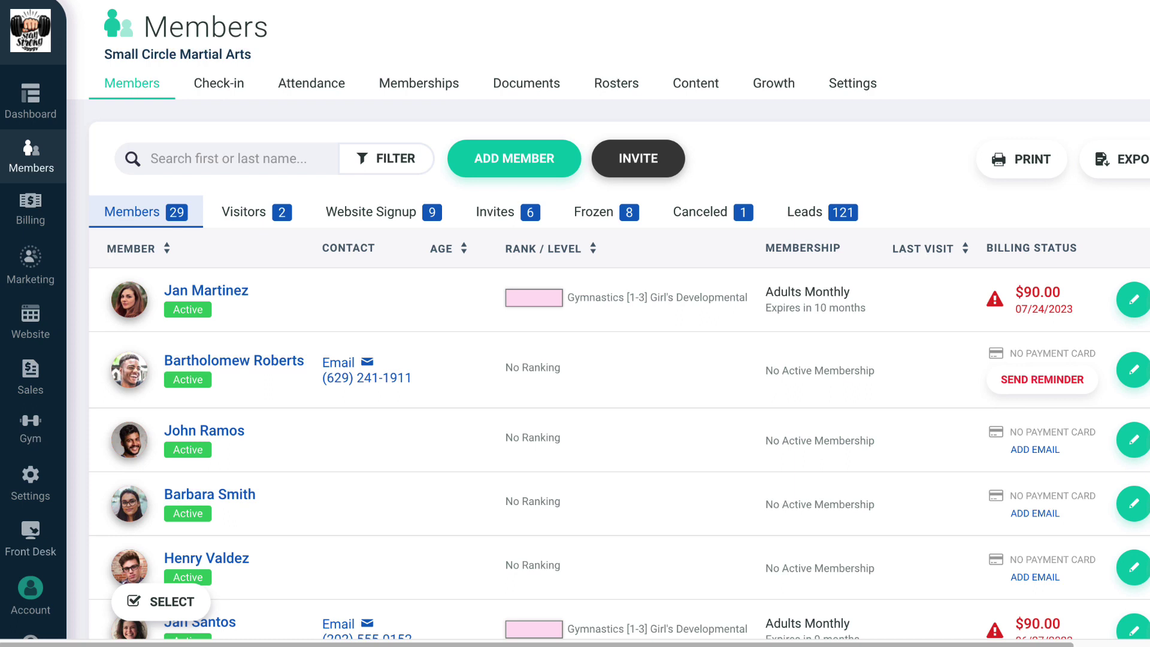
text(terry)
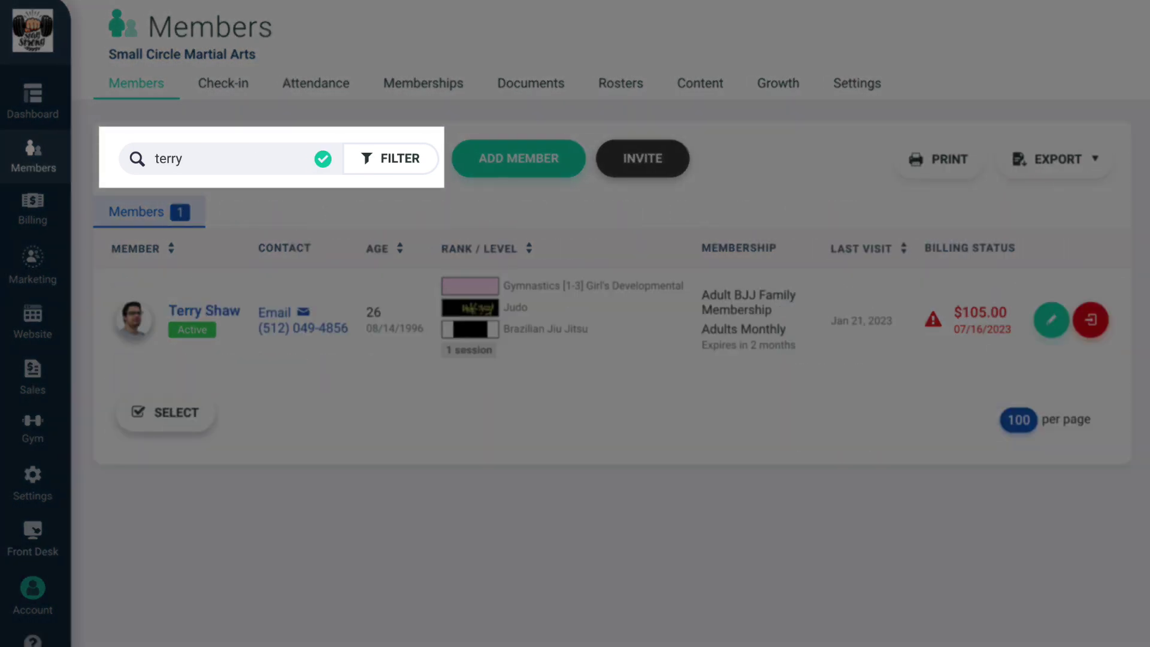
Step: Open the member FILTER options, look through them, and close them again
click(402, 160)
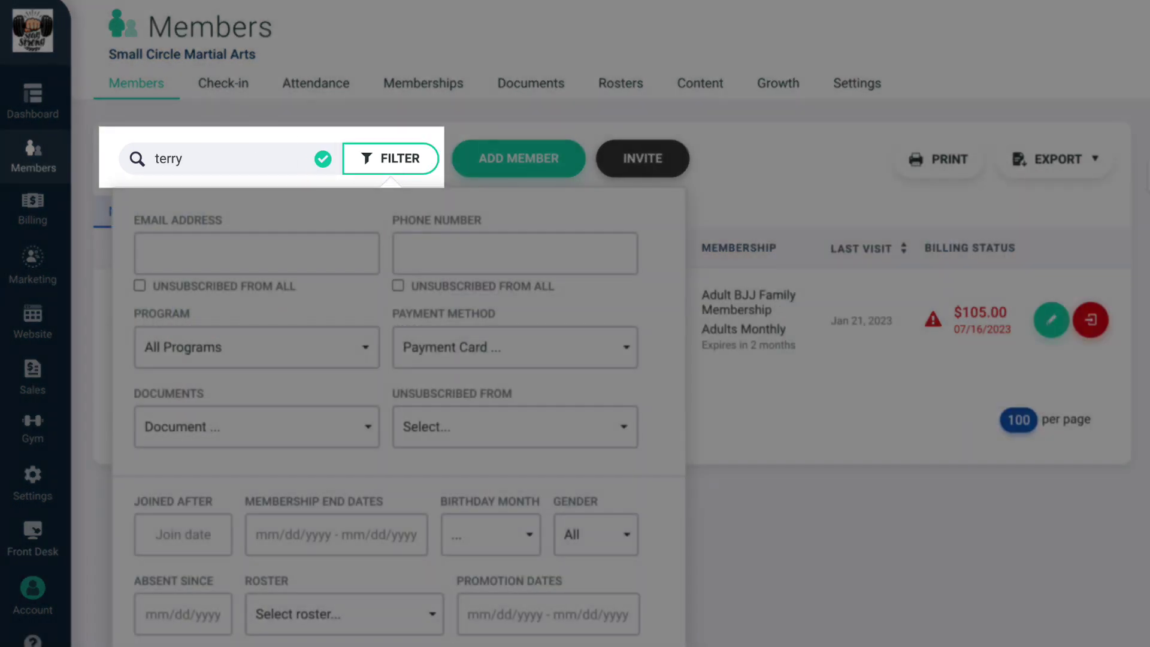
scroll(575, 324, down, 6)
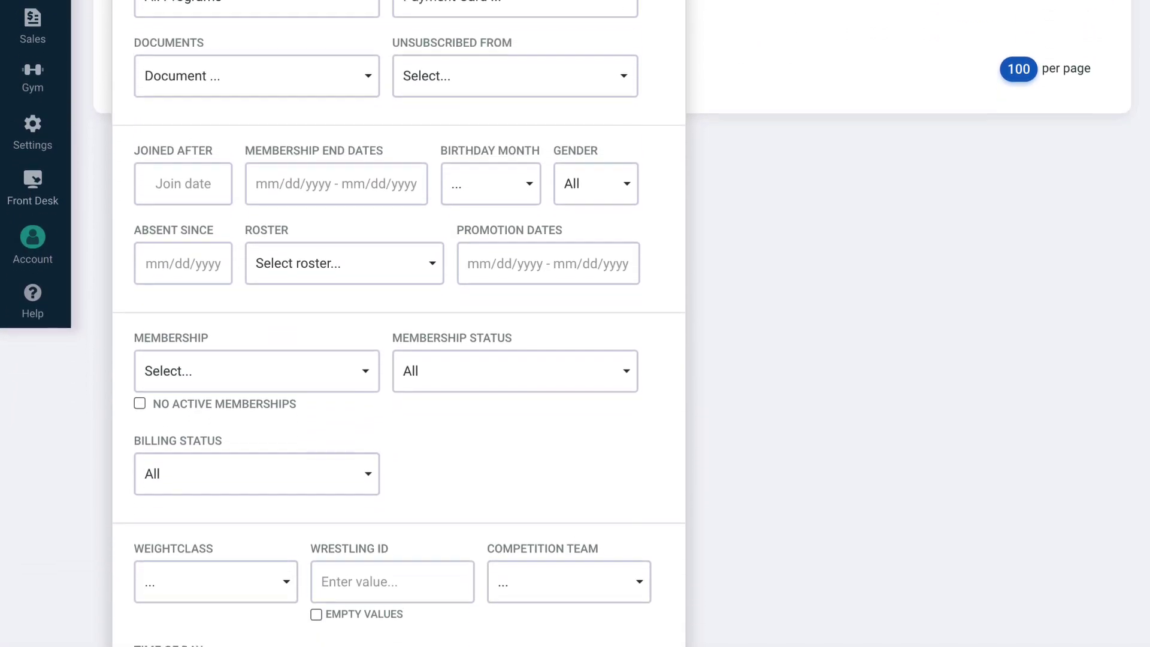
scroll(575, 324, down, 3)
scroll(575, 324, up, 9)
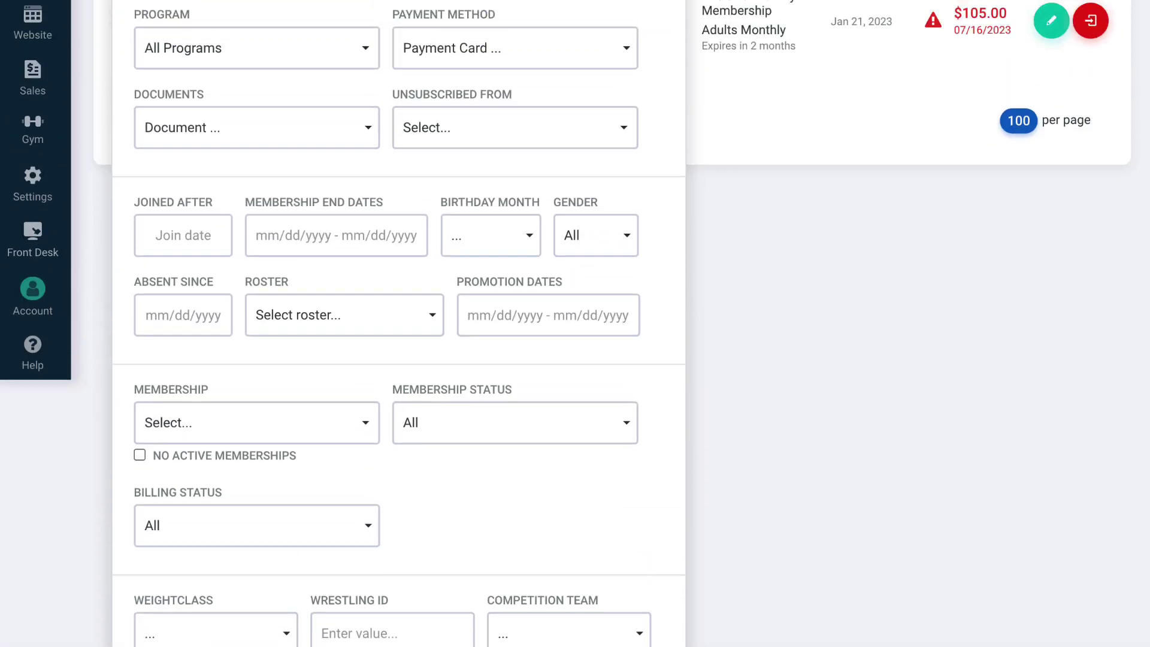
click(395, 159)
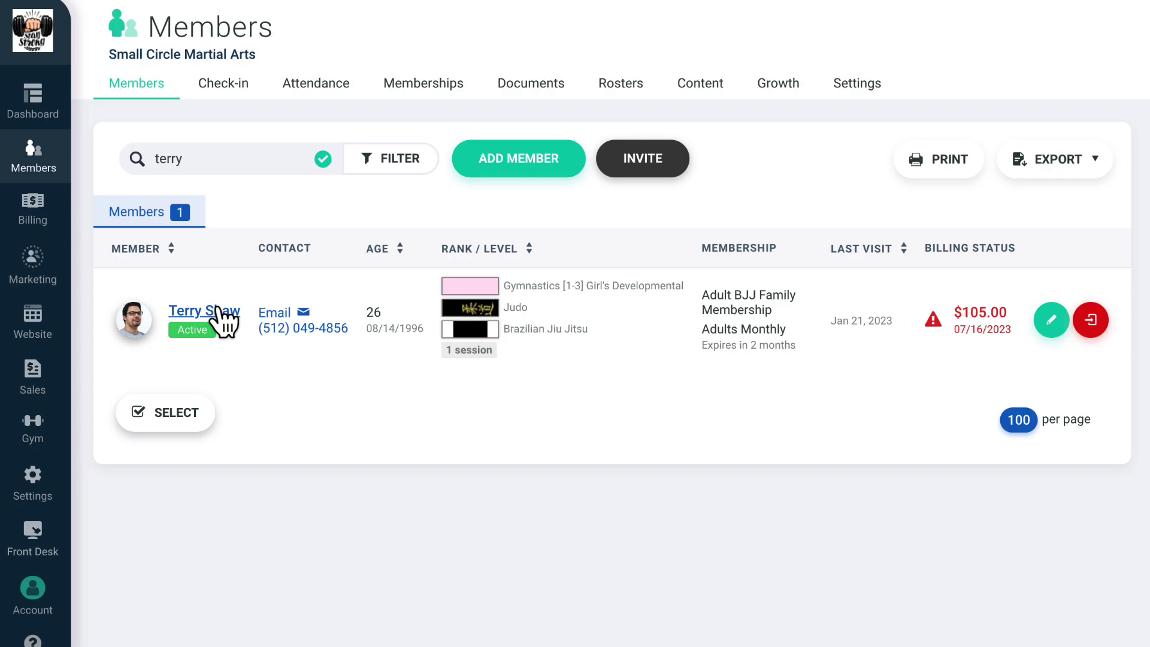
Step: Open the matching member's profile and scroll through its details
click(222, 316)
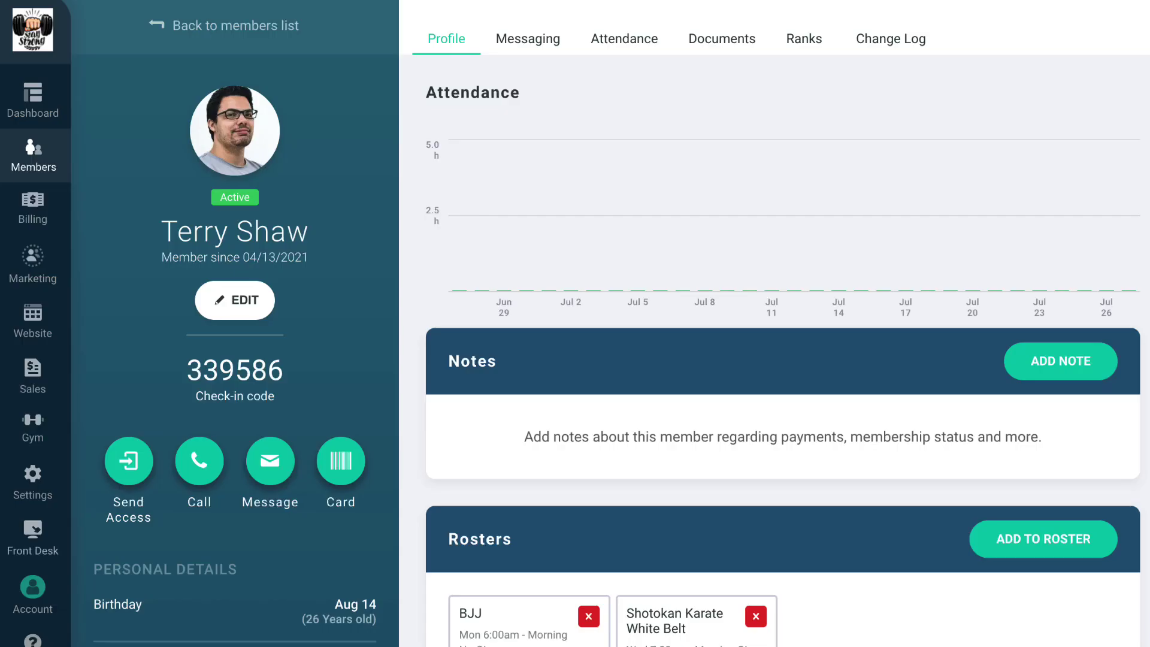
scroll(575, 324, down, 8)
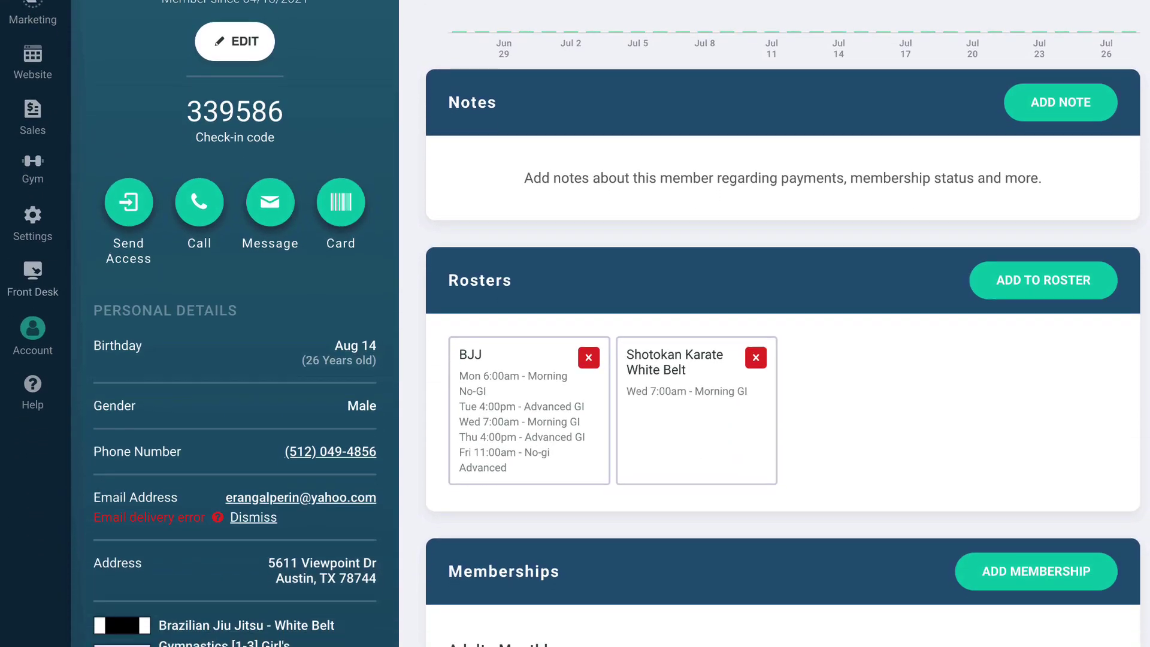
scroll(575, 324, down, 8)
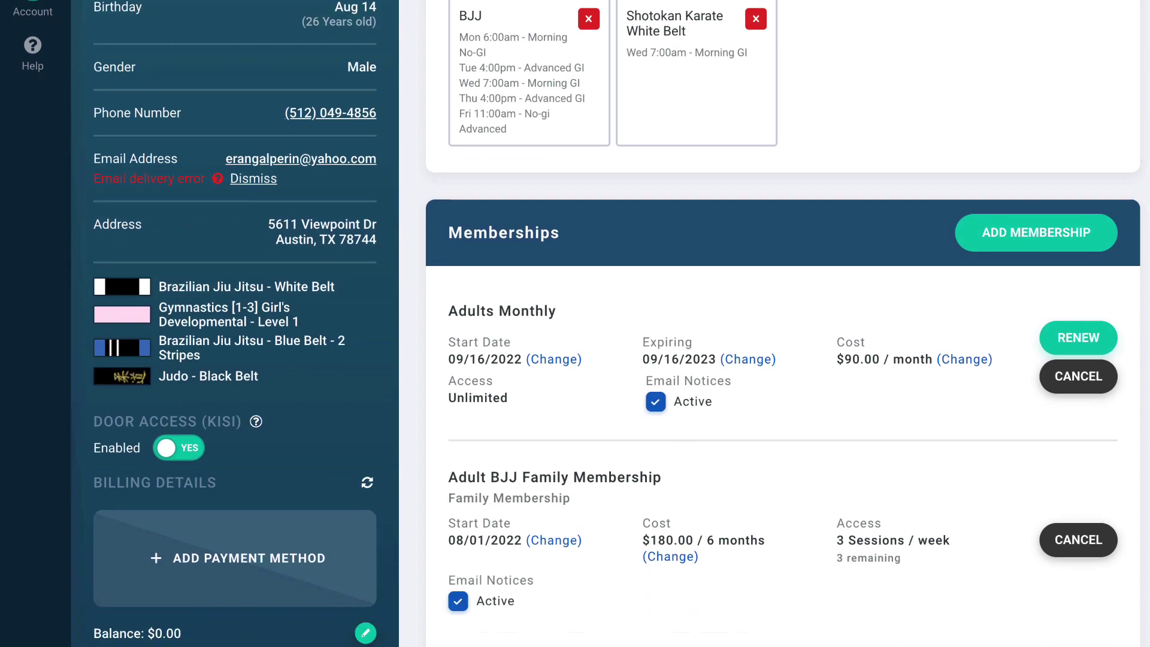
scroll(575, 323, down, 5)
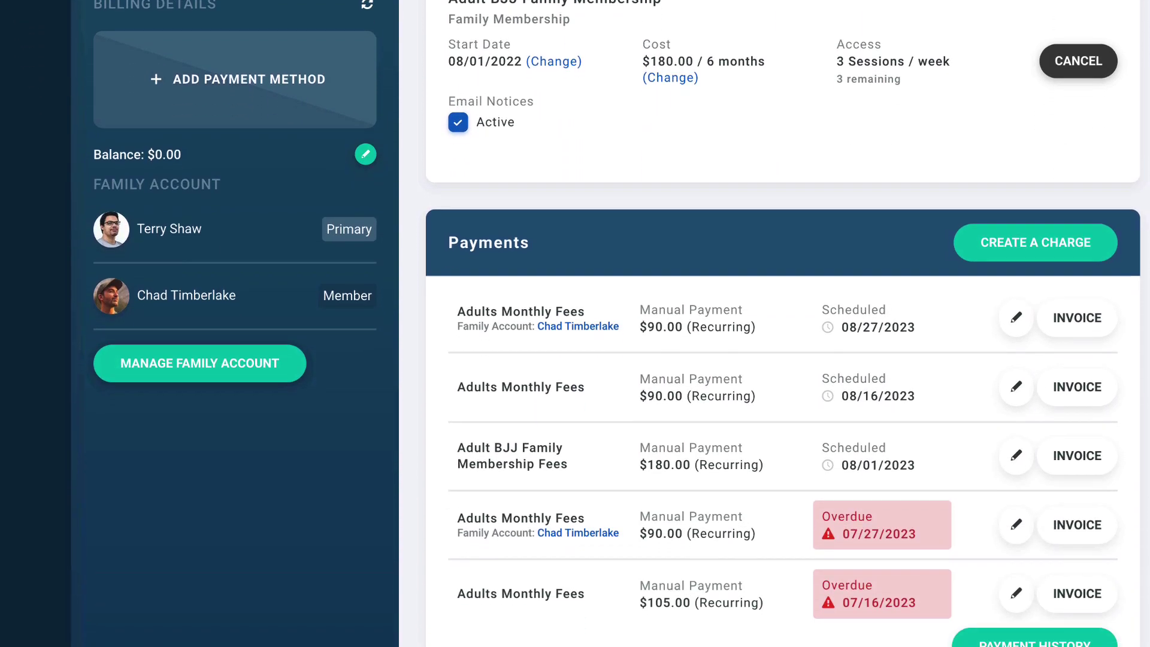
scroll(380, 321, up, 20)
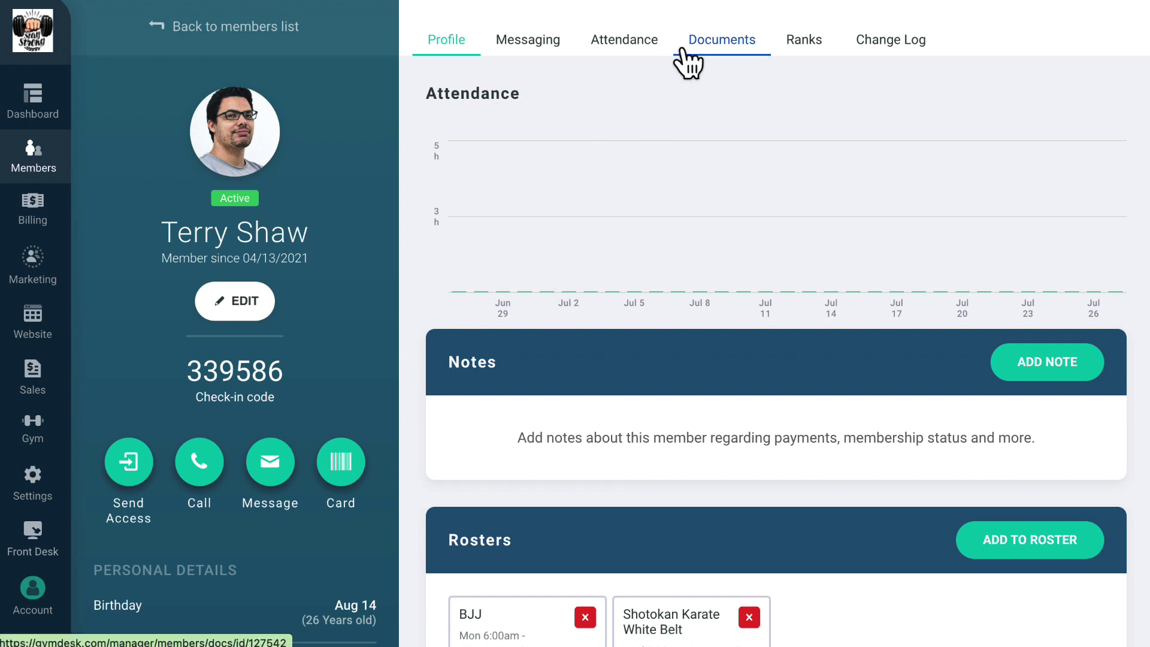
Step: Review the member's Documents and Ranks, then return to the full 29-member list
click(683, 48)
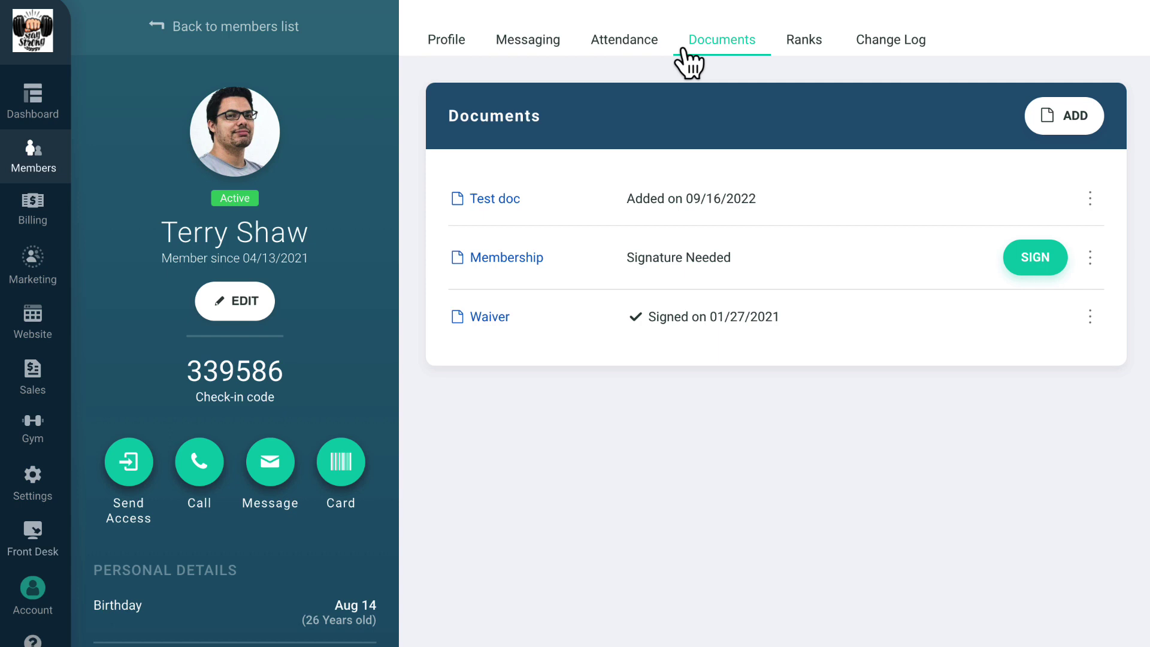
click(813, 54)
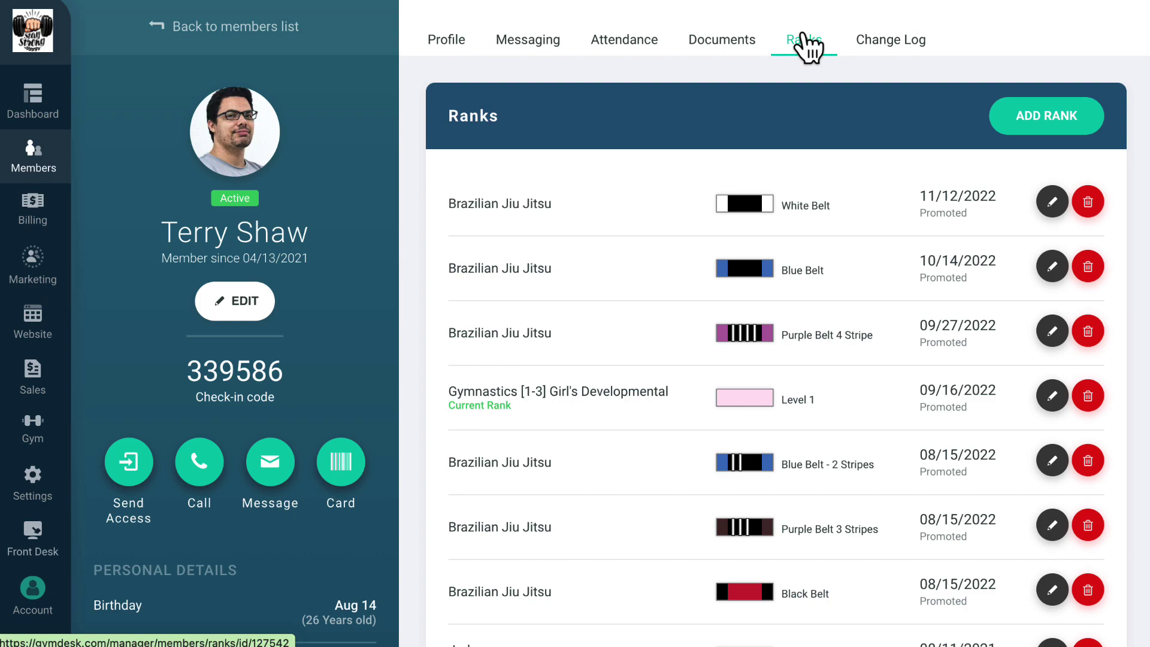
click(268, 28)
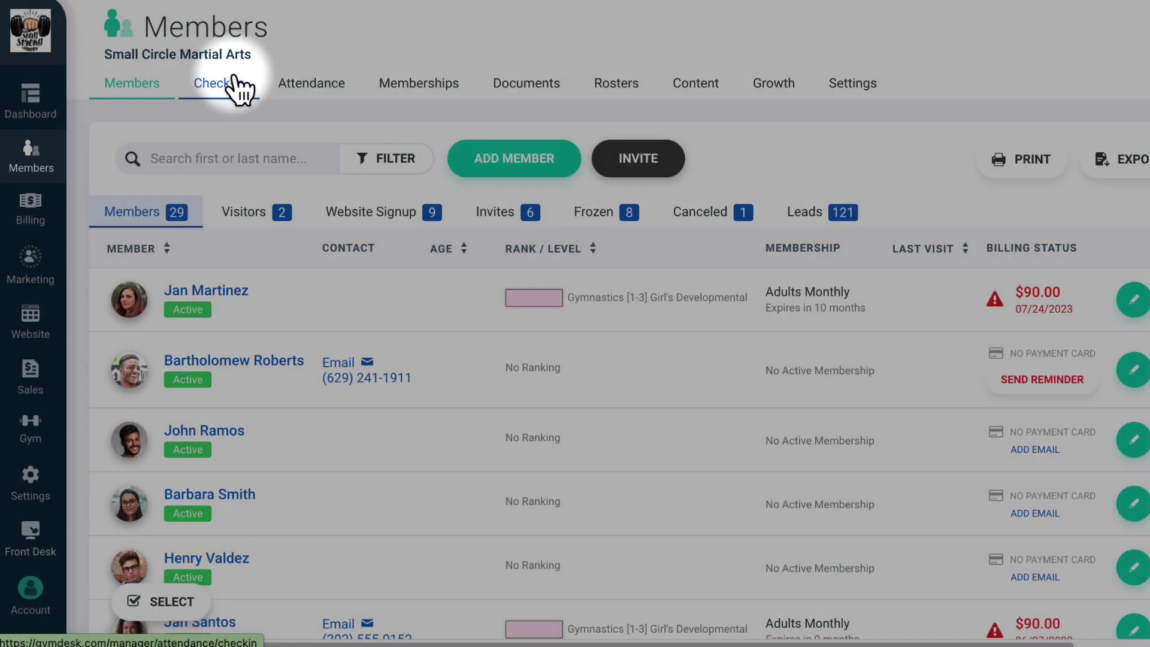
Step: Glance at the Check-in keypad, then view Billing with $10,819.00 scheduled and $833.00 overdue
click(236, 87)
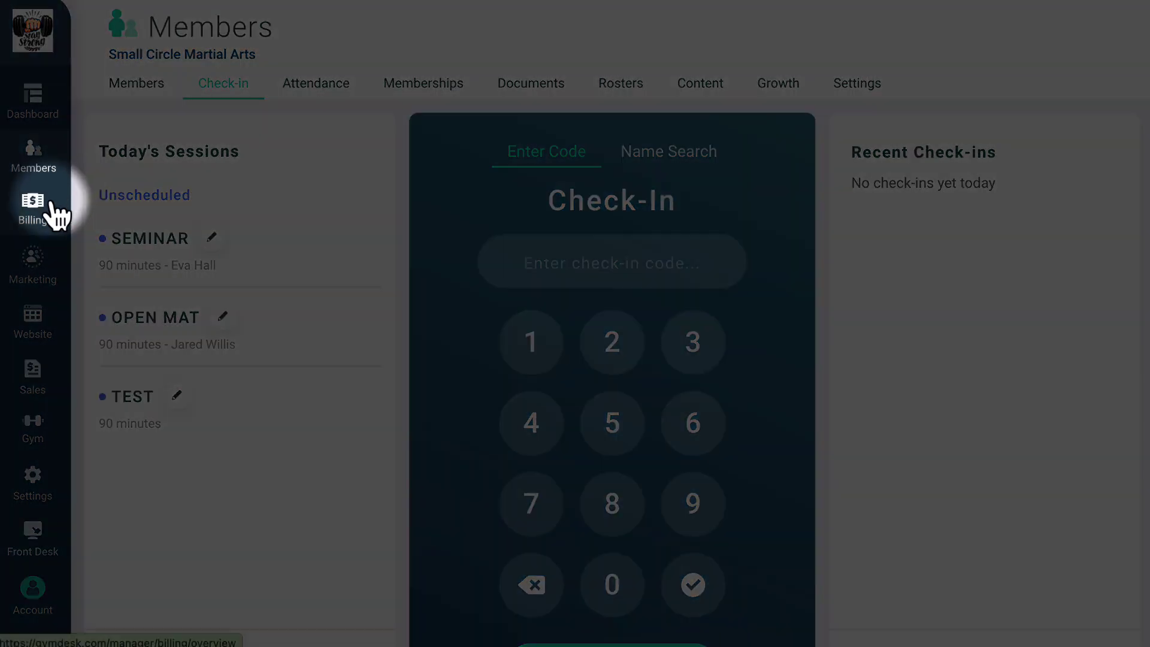
click(52, 207)
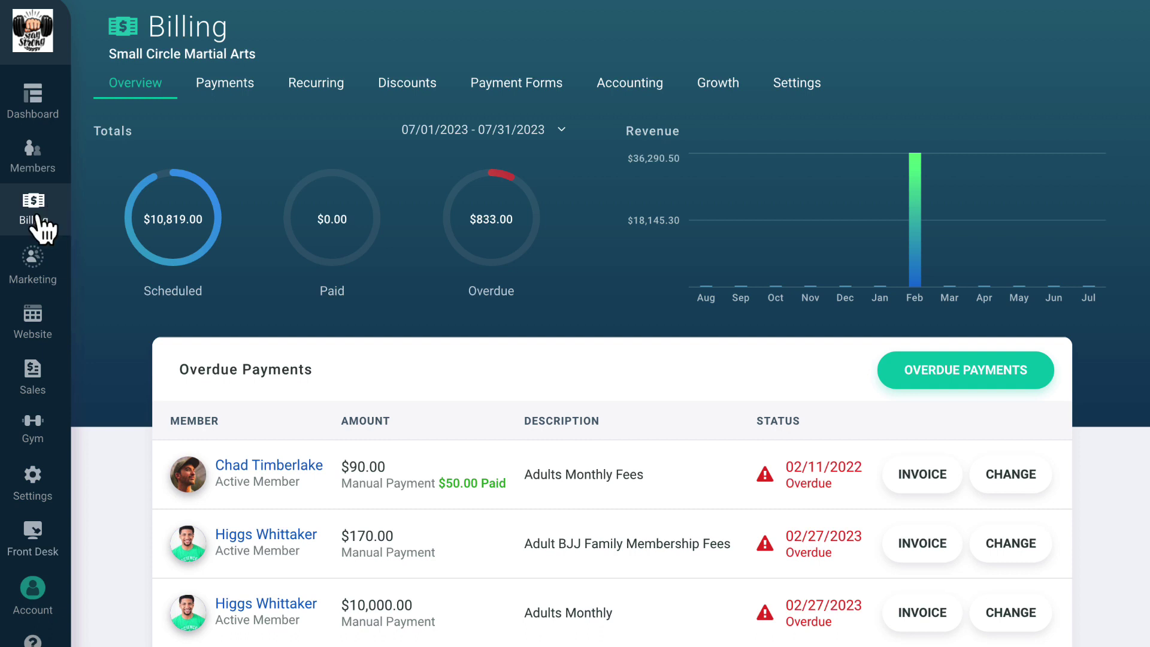
Step: View the Billing payments list and briefly show its filter options
click(213, 95)
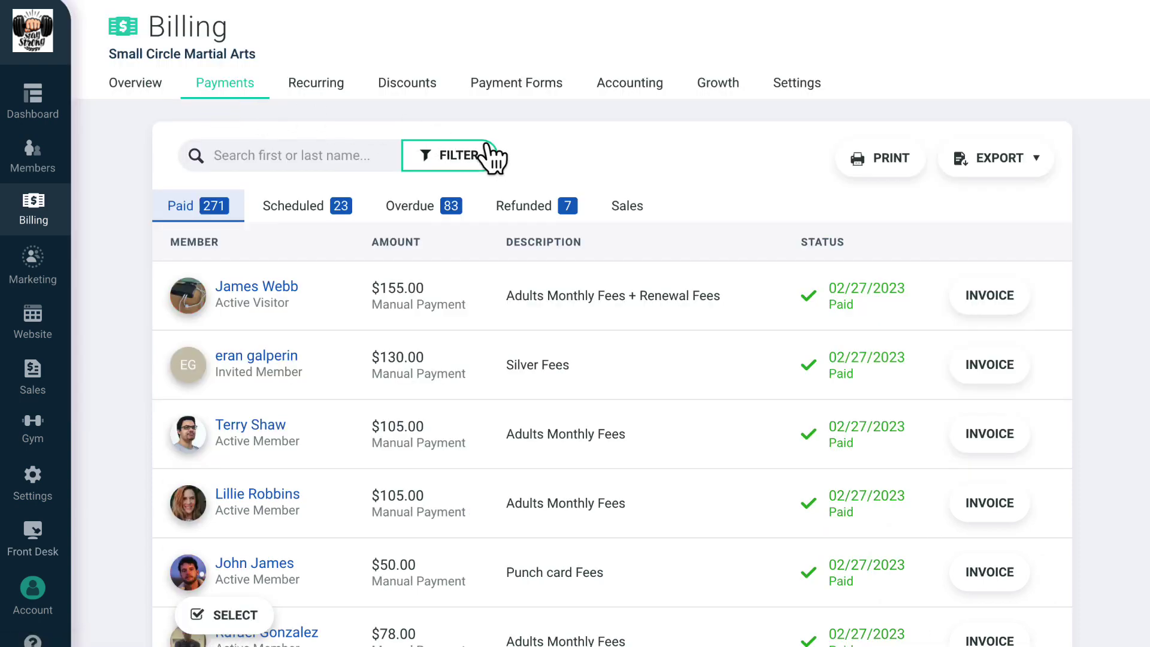
click(494, 157)
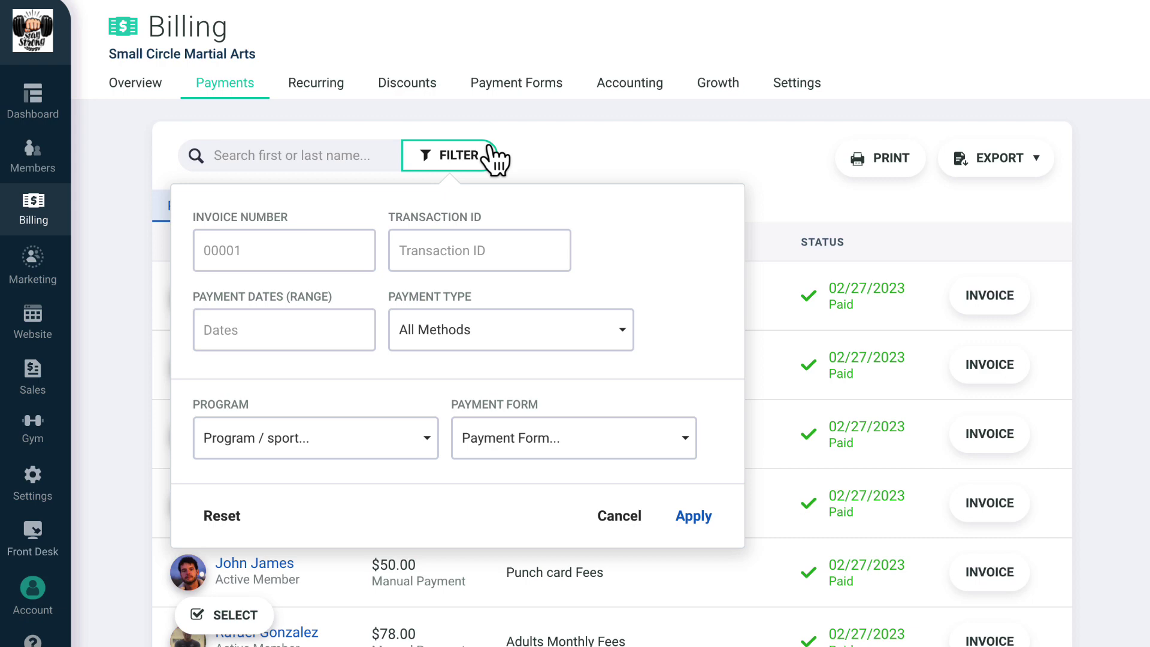
click(494, 157)
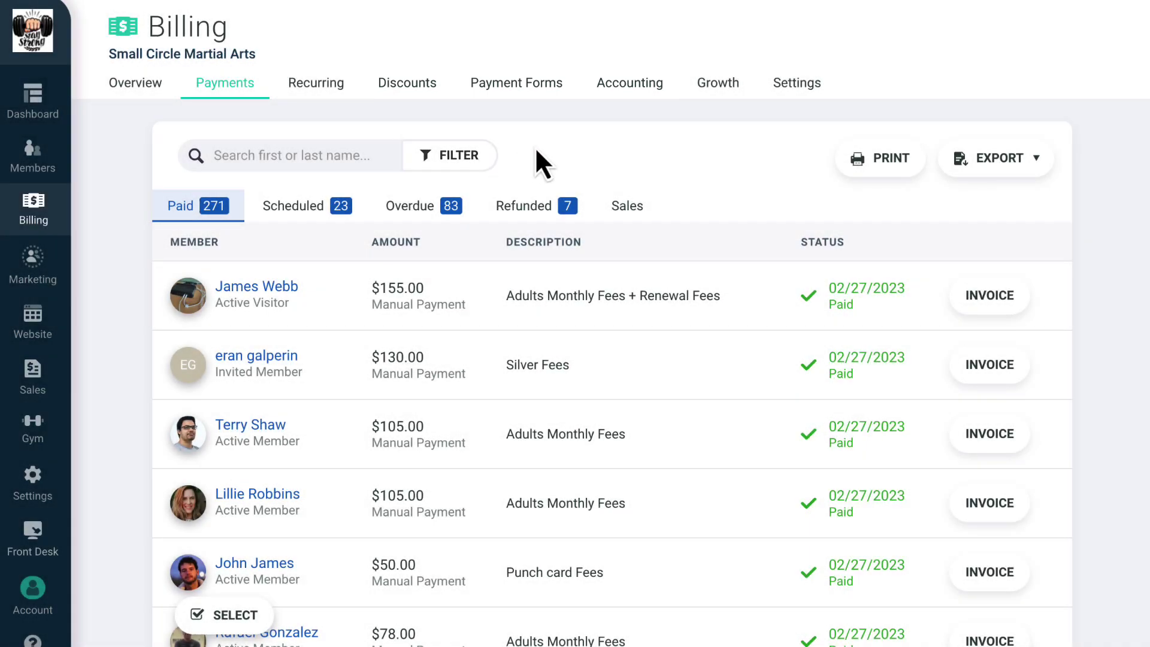
Step: Switch Revenue Growth to the end-of-year projection, totalling $162,727.50
click(716, 87)
scroll(713, 96, down, 4)
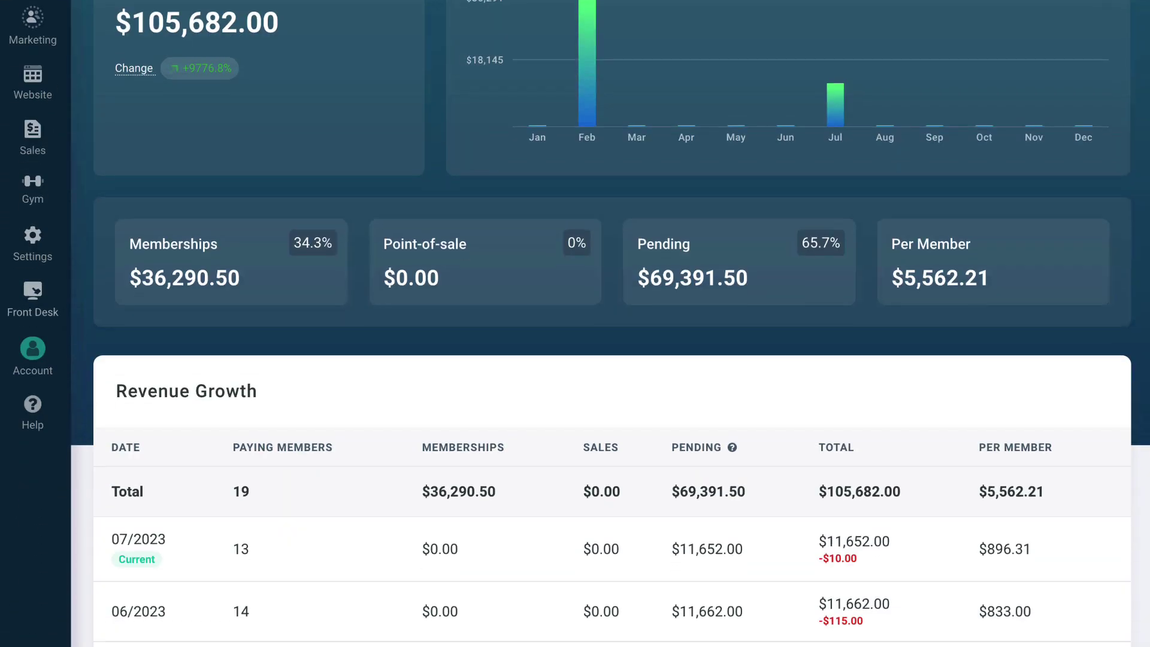
scroll(599, 323, down, 4)
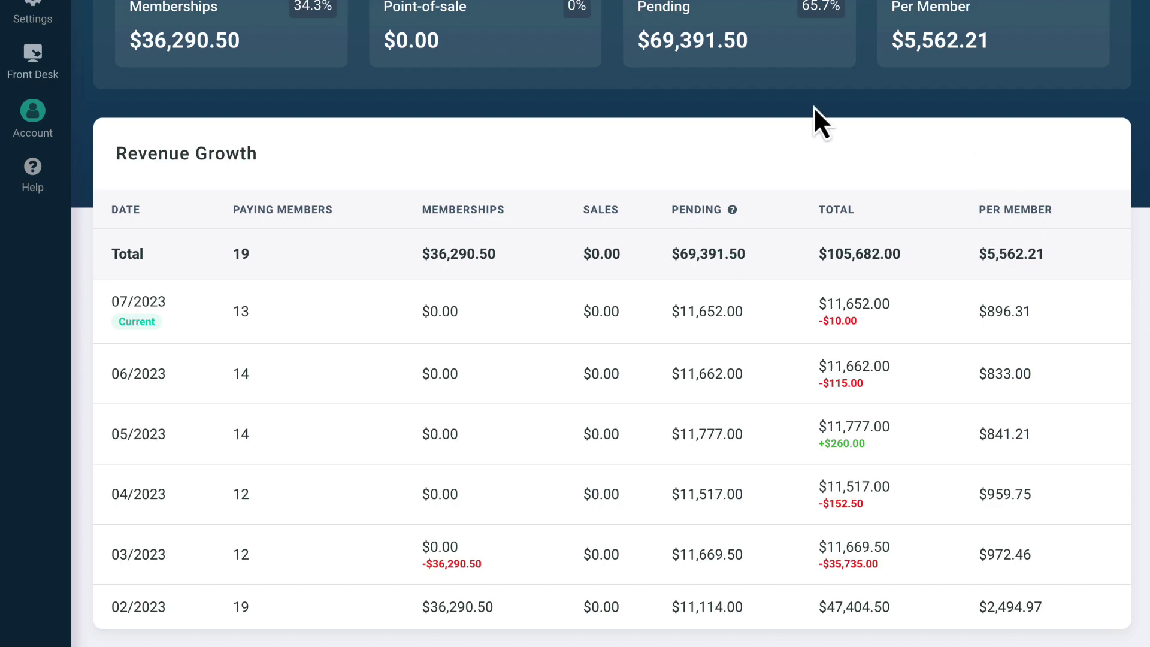
scroll(400, 150, up, 7)
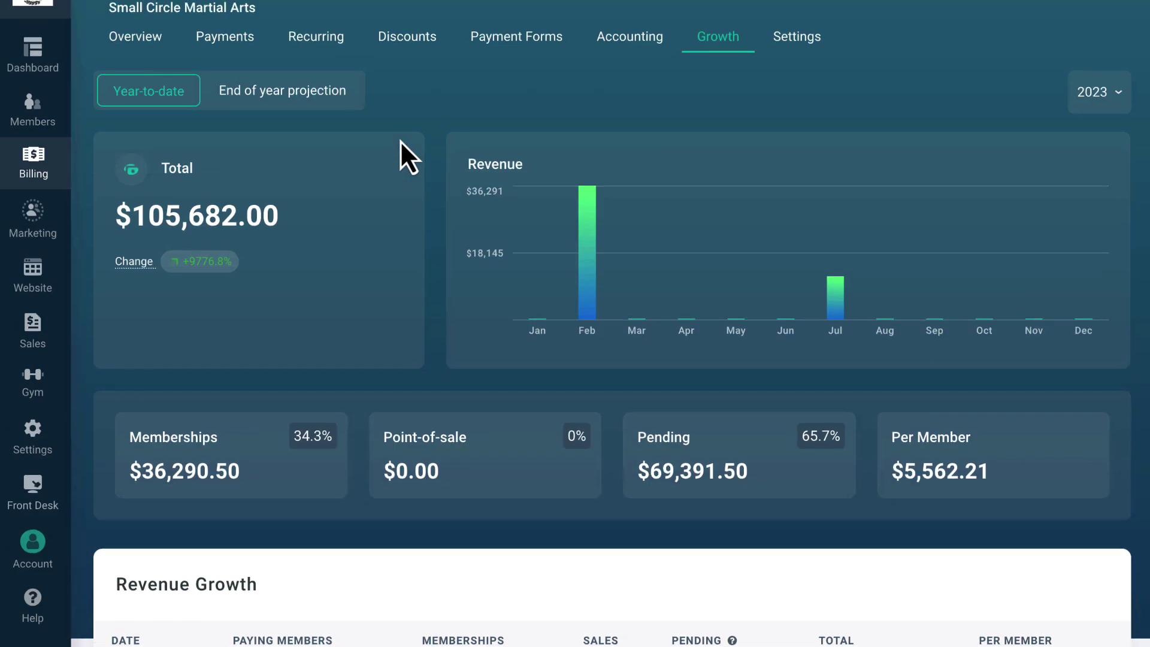
click(323, 106)
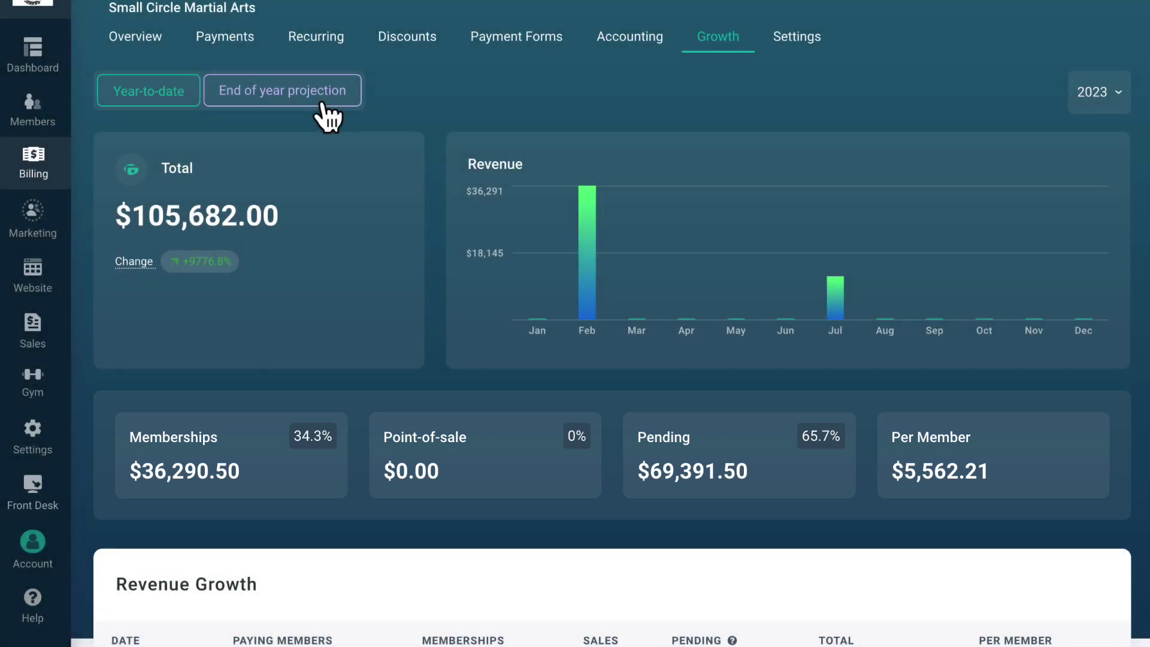
click(322, 105)
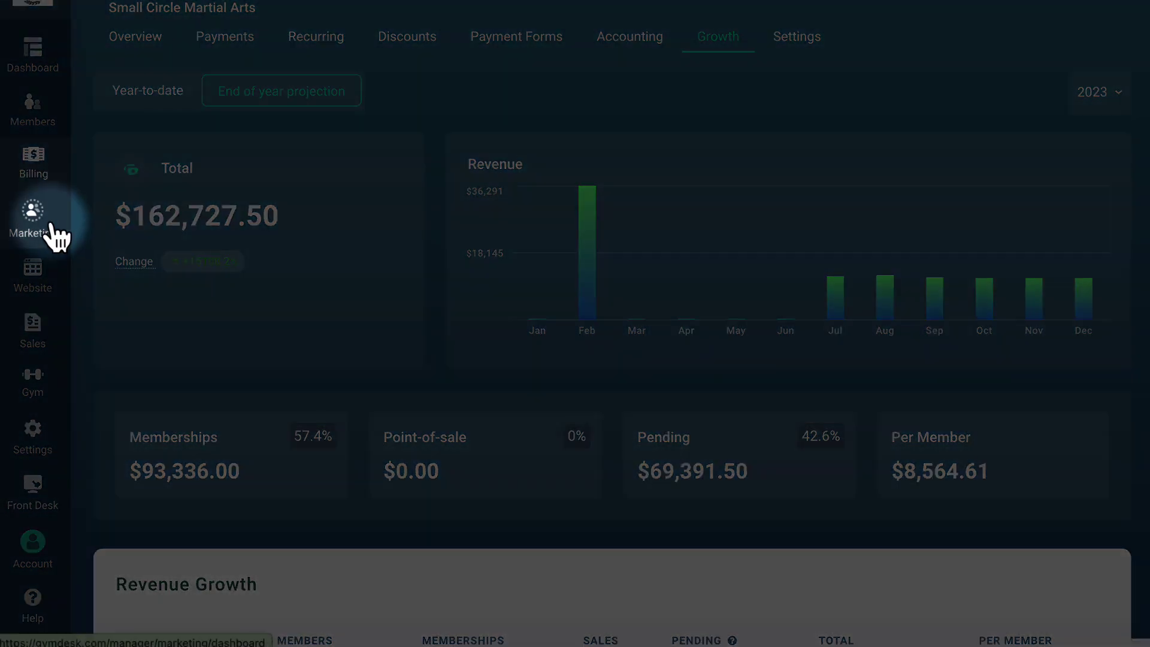
Step: Browse the Marketing dashboard, then view Referrals: one confirmed referral with 10% off membership
click(54, 235)
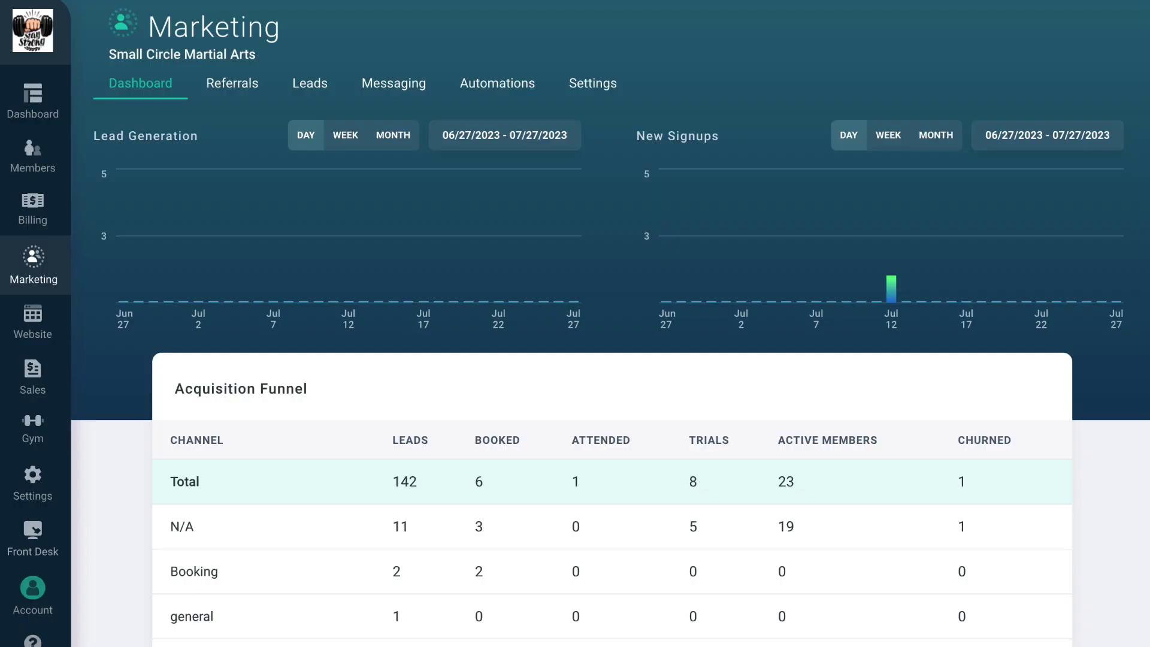
scroll(575, 324, down, 8)
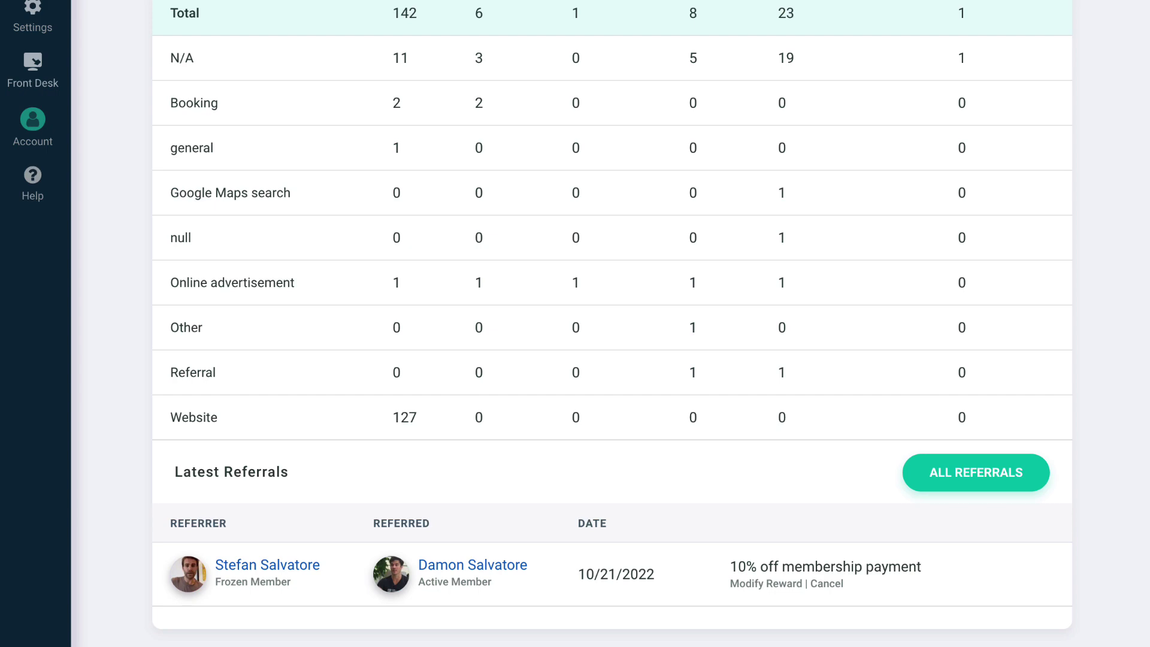
scroll(575, 324, up, 8)
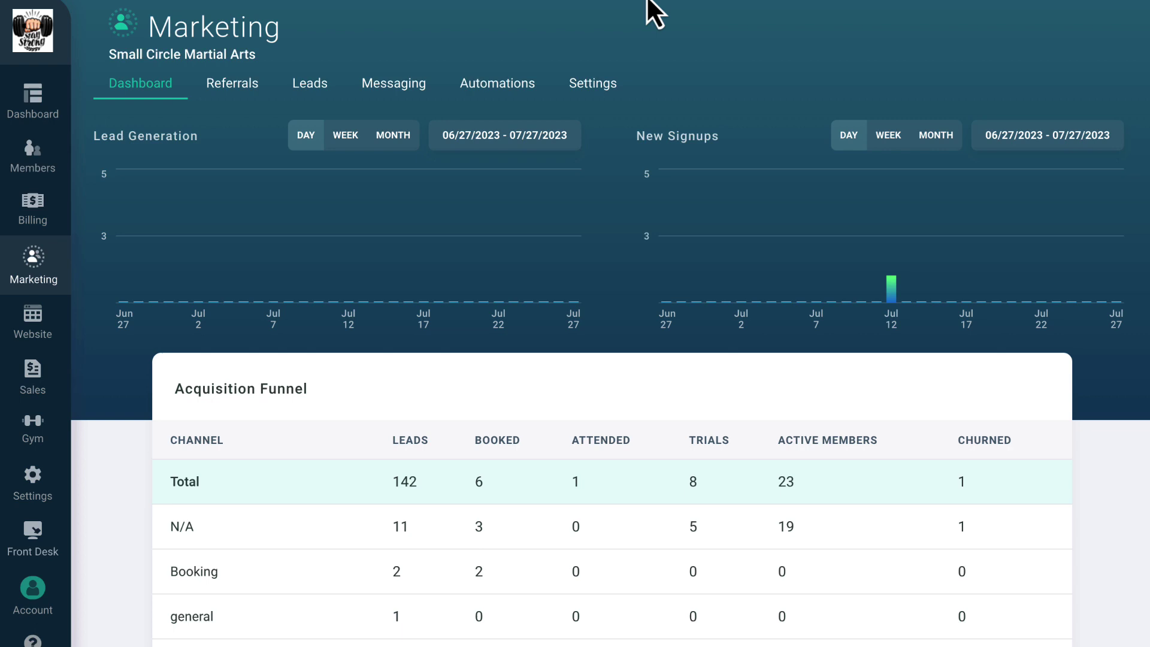
click(239, 85)
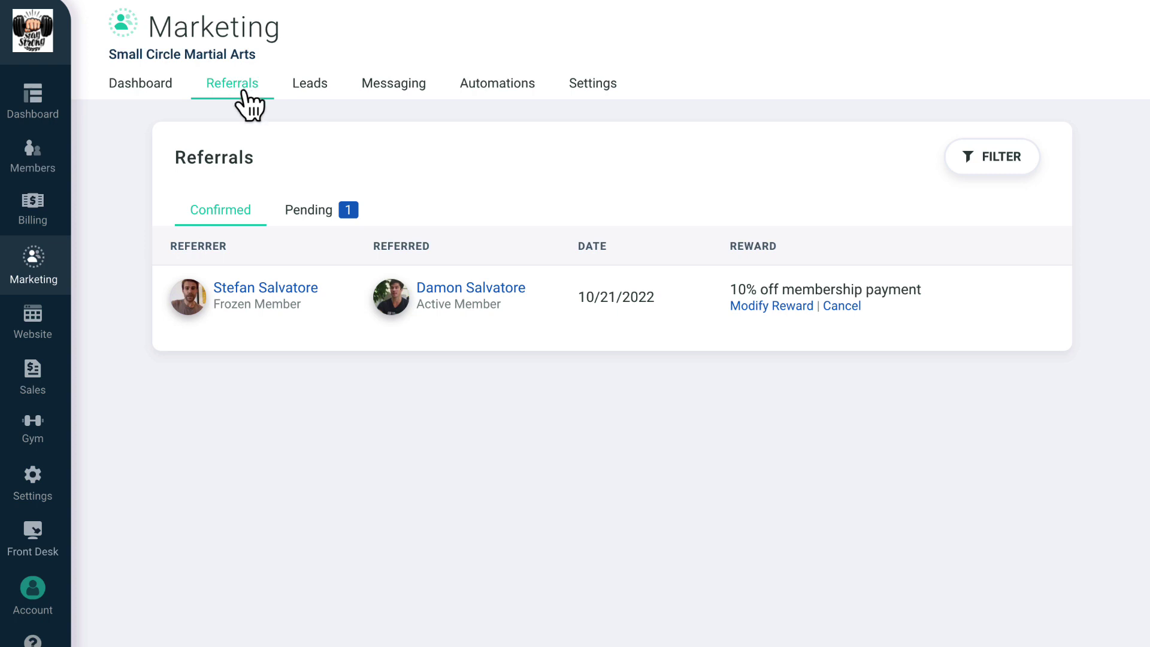
Step: Look at Leads and Messaging, then scroll the Automations list of four active automations
click(308, 90)
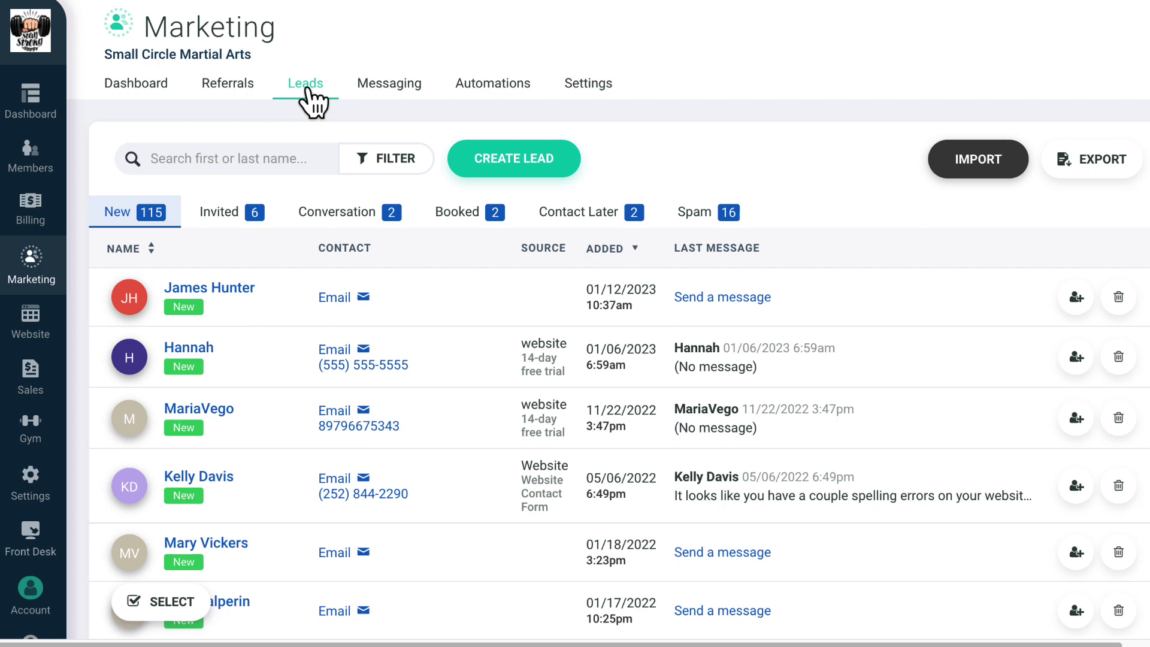
click(383, 96)
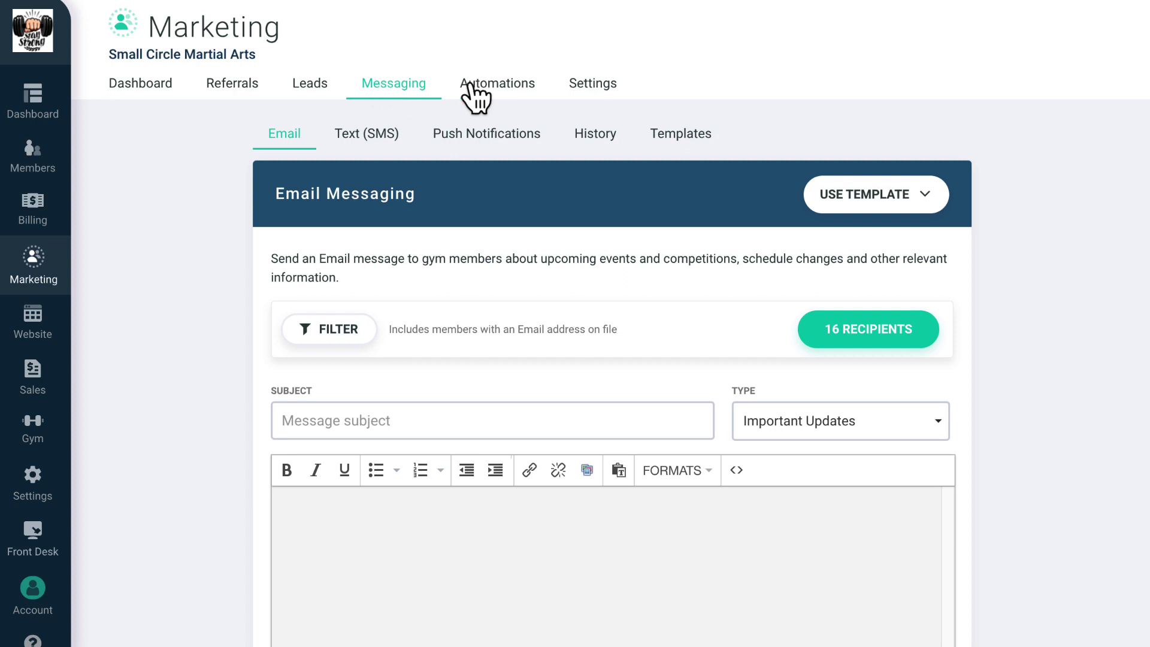
click(470, 86)
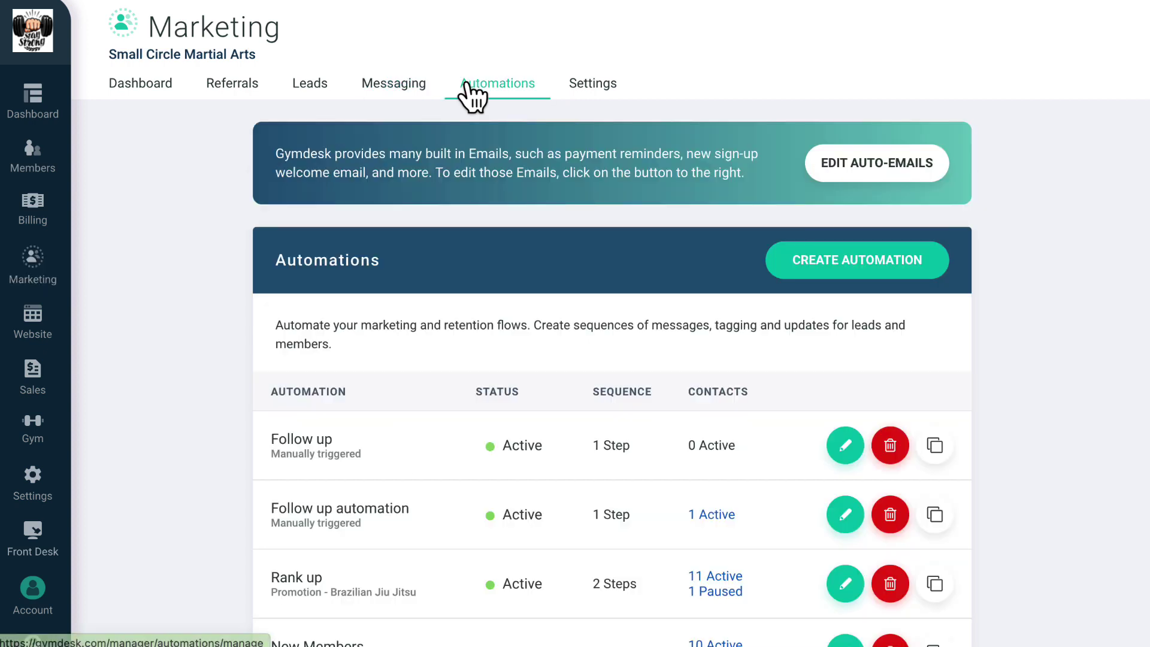
scroll(575, 323, down, 2)
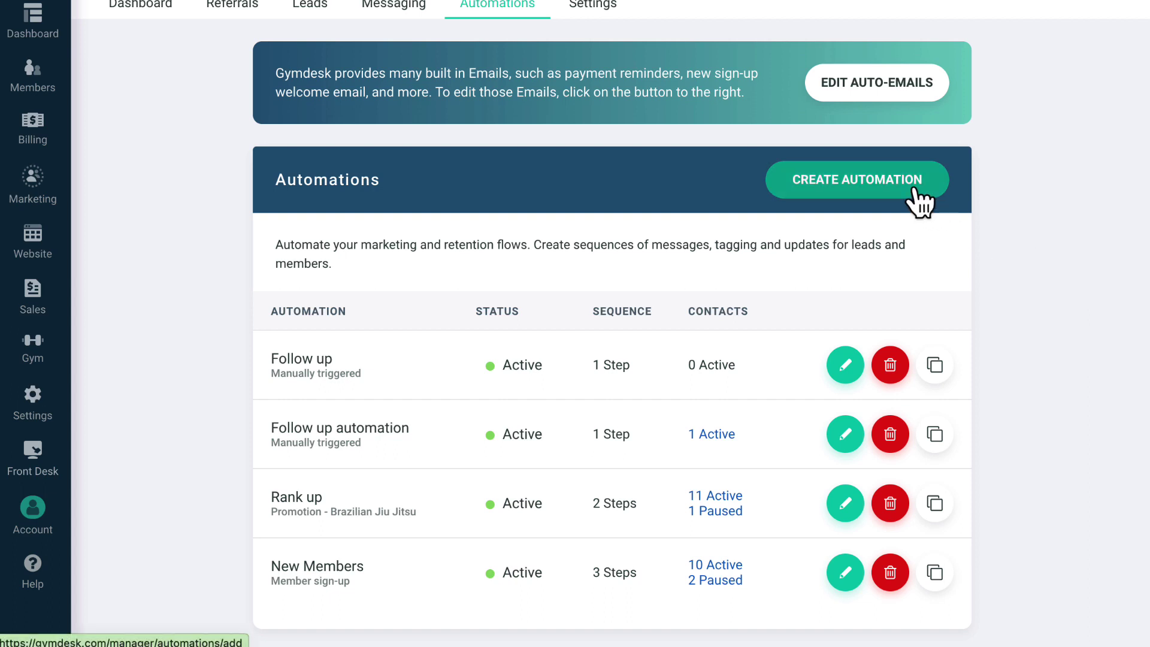
Step: Create a new untitled automation containing only Start automation and Exit
click(915, 191)
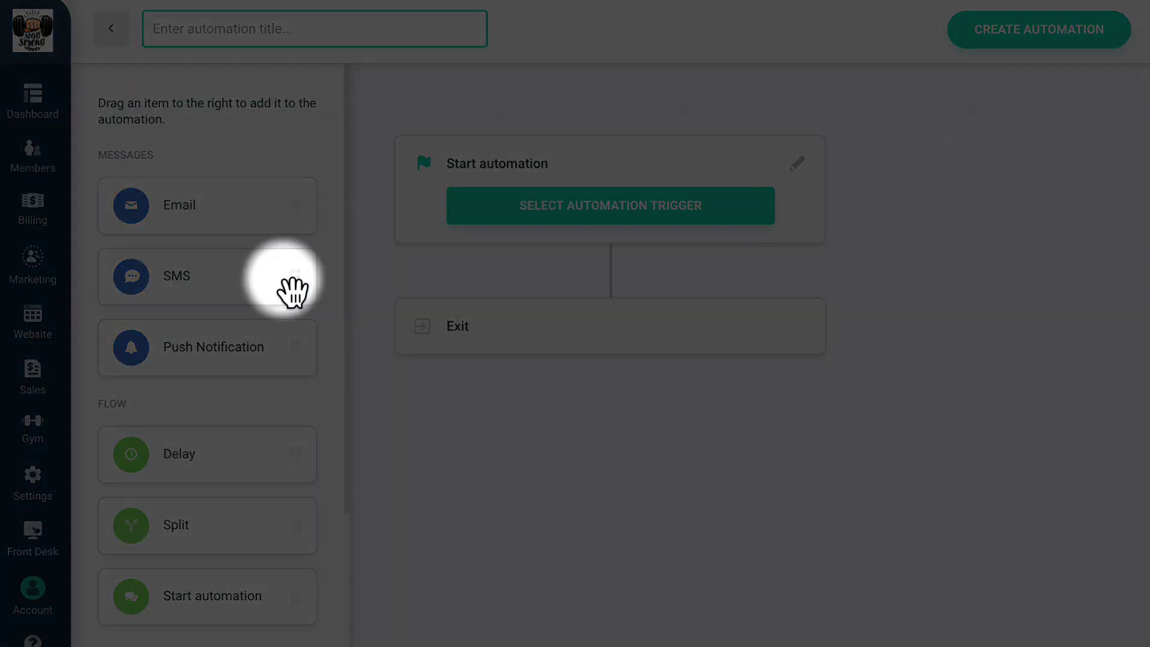
Step: Open the Website settings and scroll through them
click(46, 333)
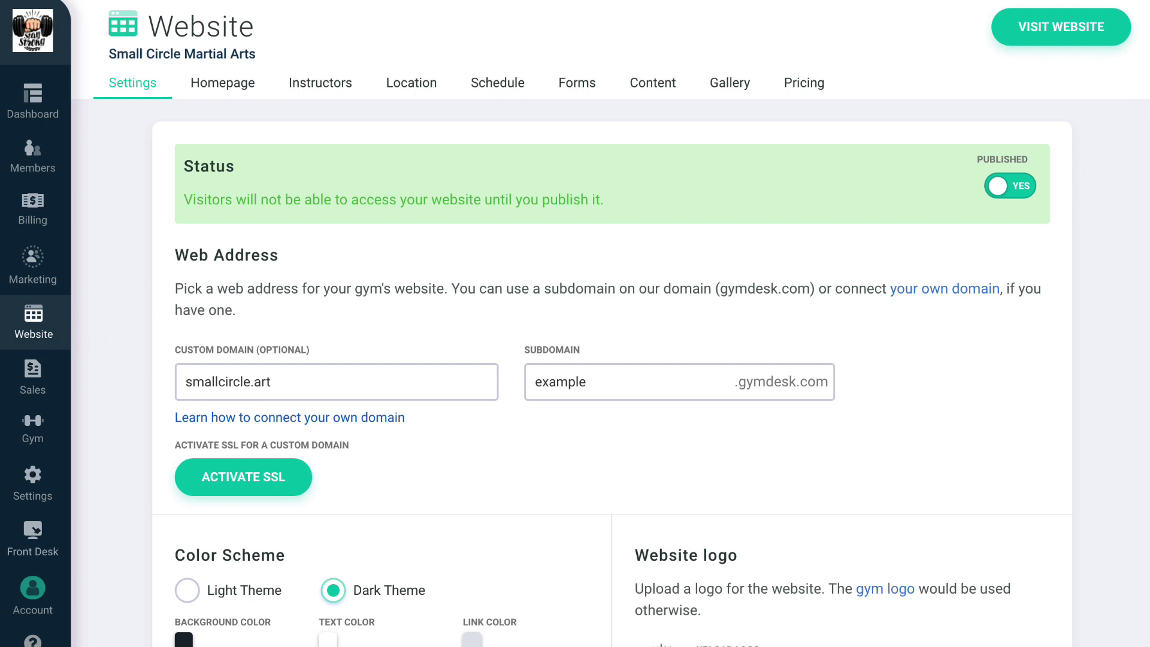
scroll(575, 323, down, 3)
scroll(574, 324, down, 7)
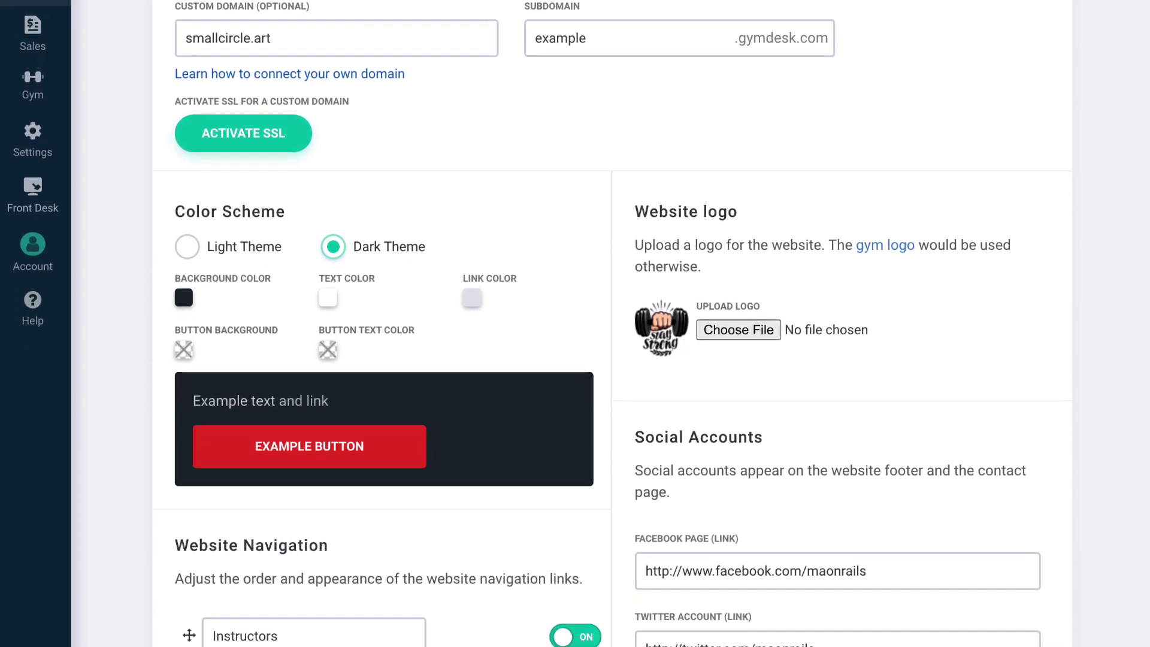
scroll(575, 324, down, 3)
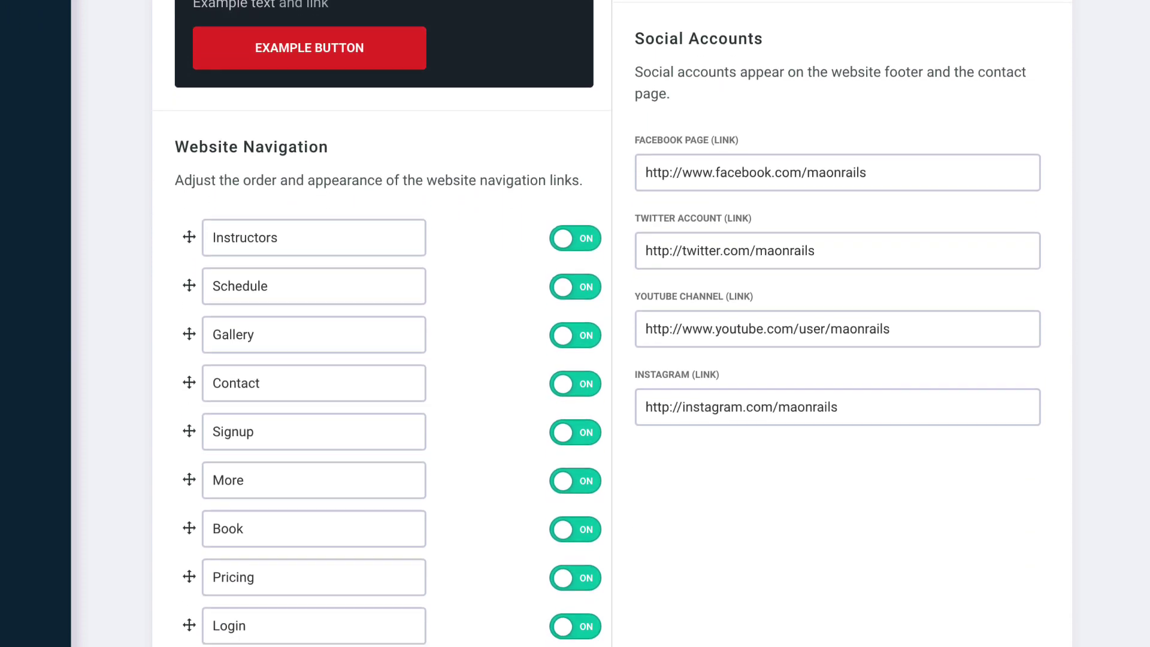
scroll(575, 323, up, 4)
scroll(1132, 77, up, 10)
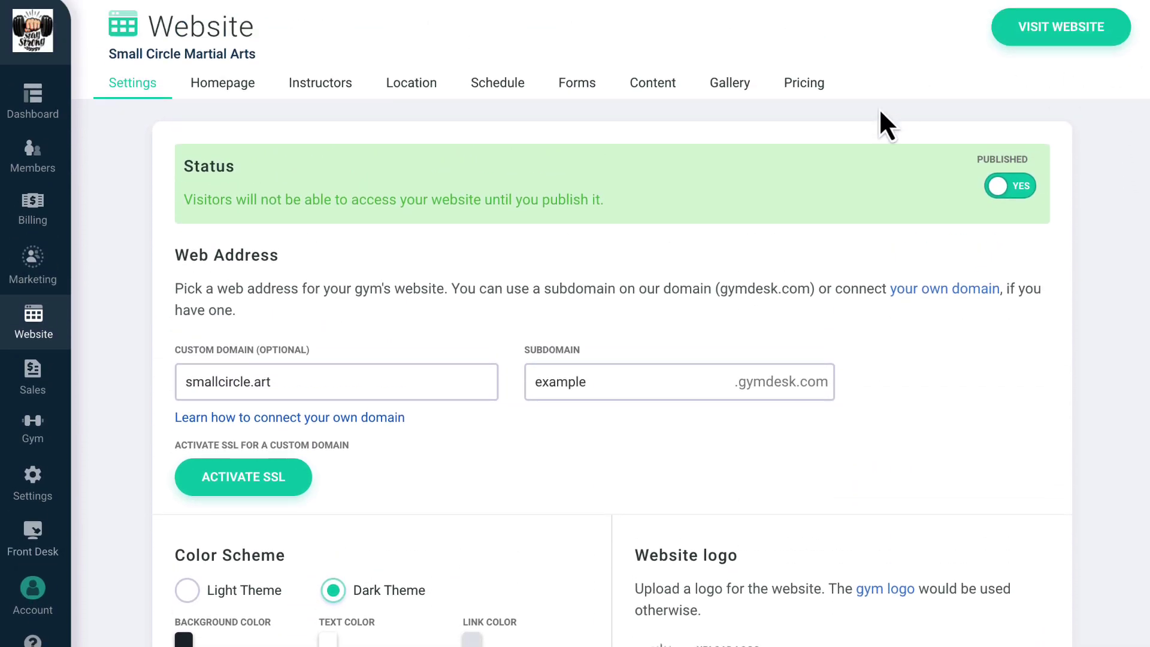
Step: View the 14-day free trial form's embed code, then the all-schedules Schedule embed code
click(597, 90)
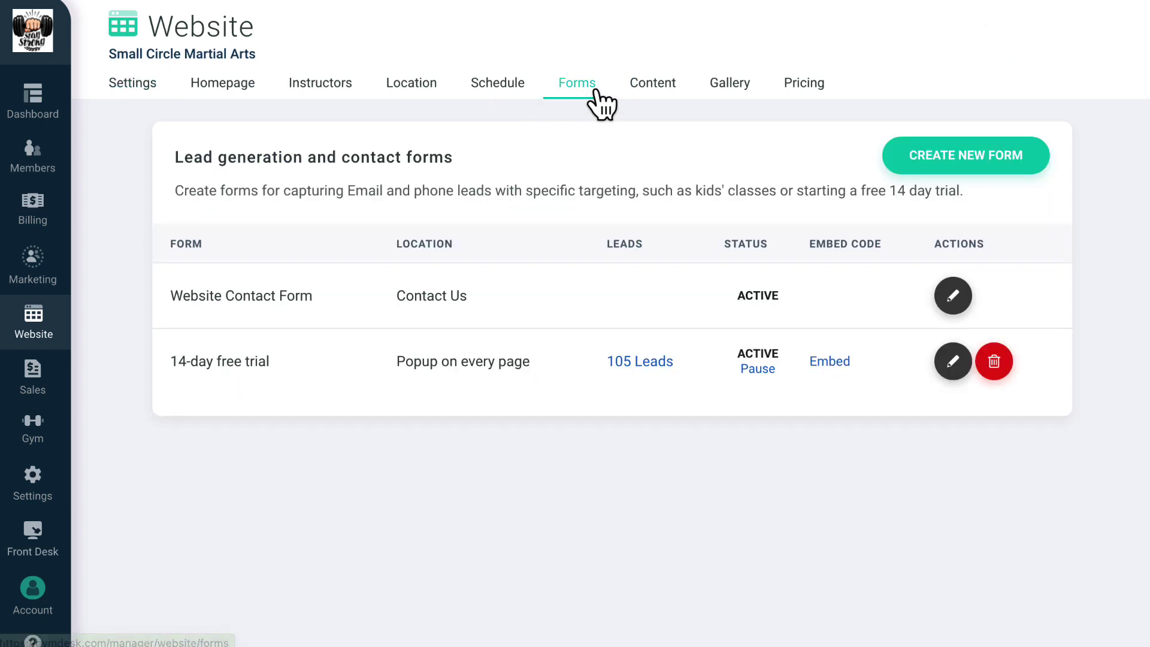
click(835, 364)
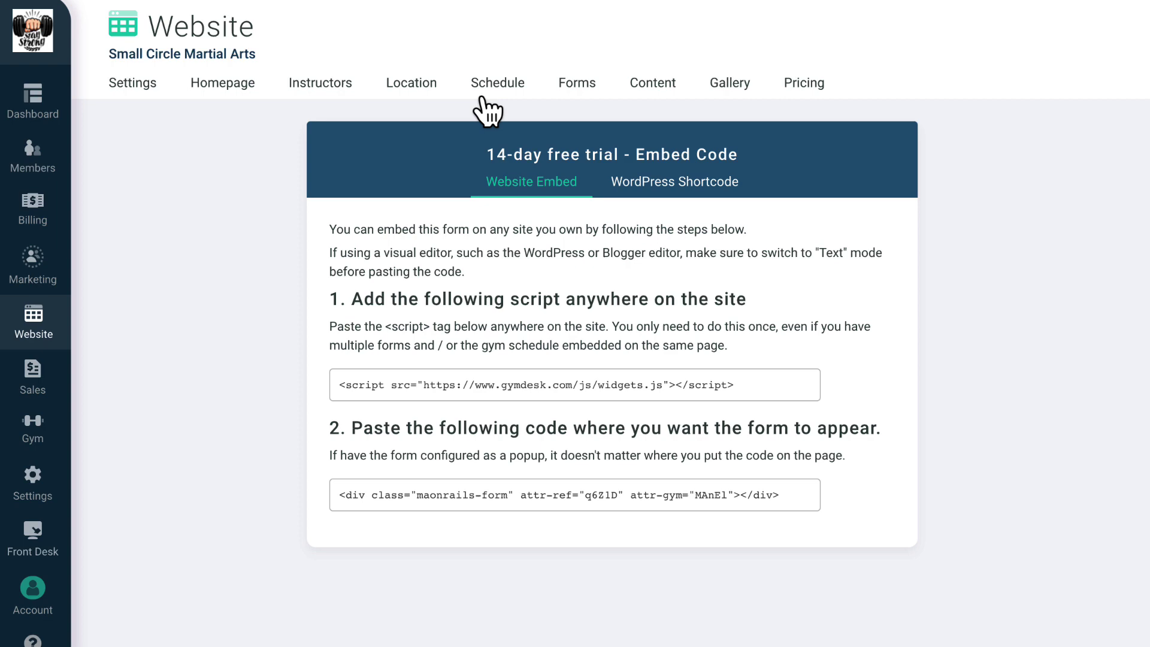
click(483, 97)
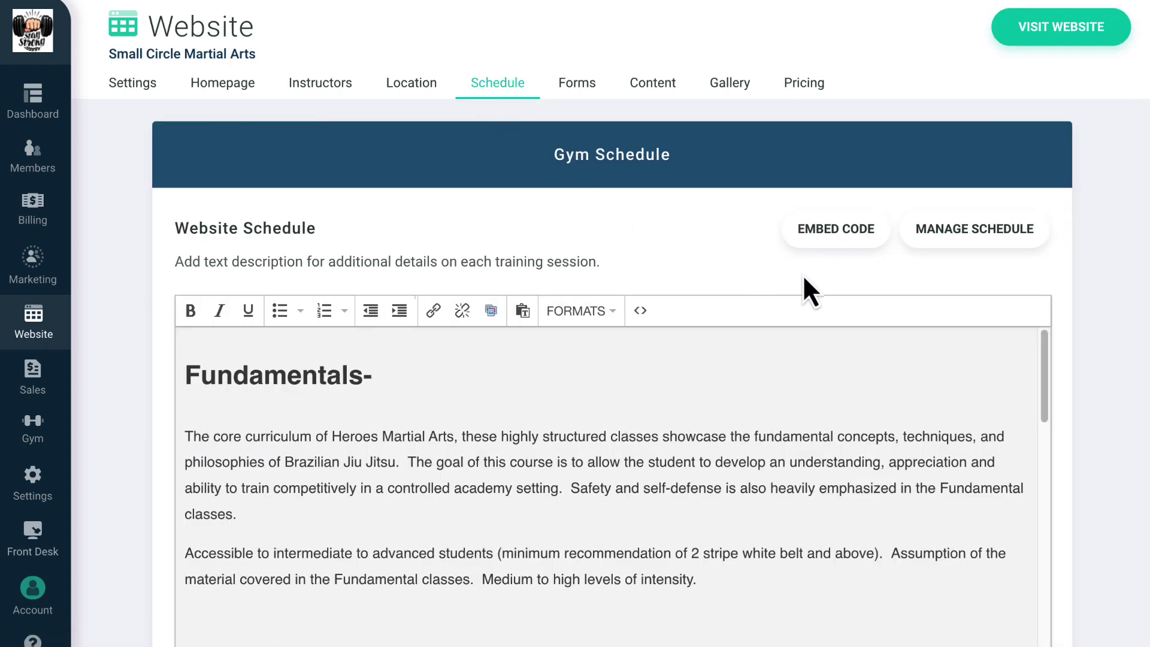
click(838, 239)
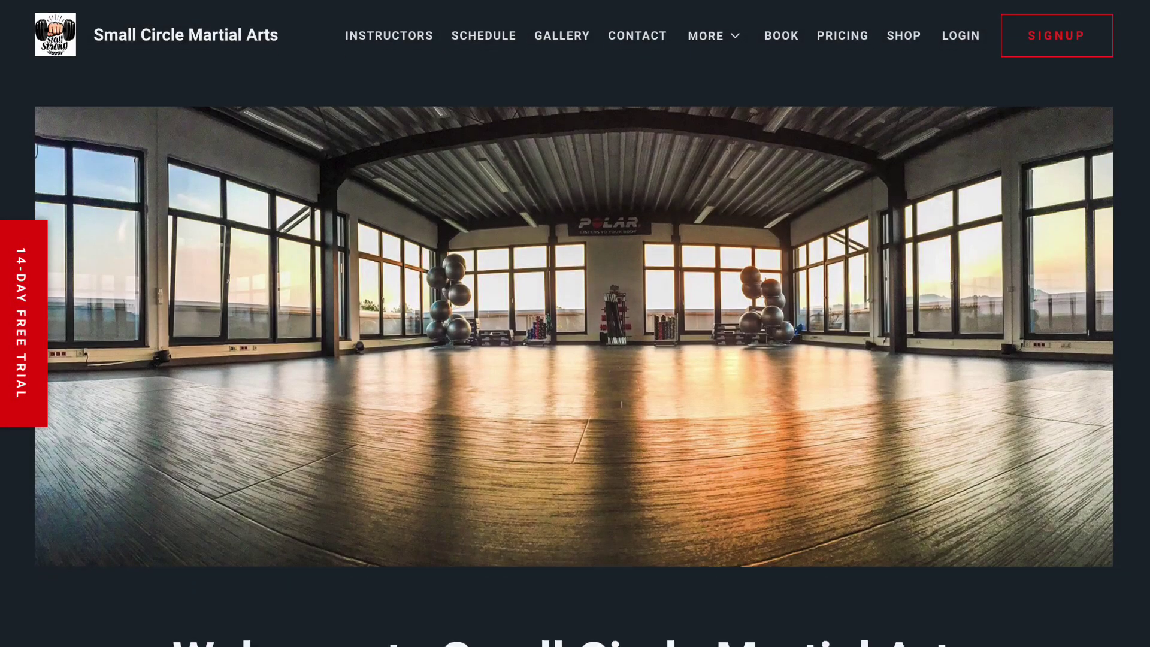
Step: Scroll the Small Circle Martial Arts site past the weekly schedule to contact details and map
scroll(575, 323, down, 3)
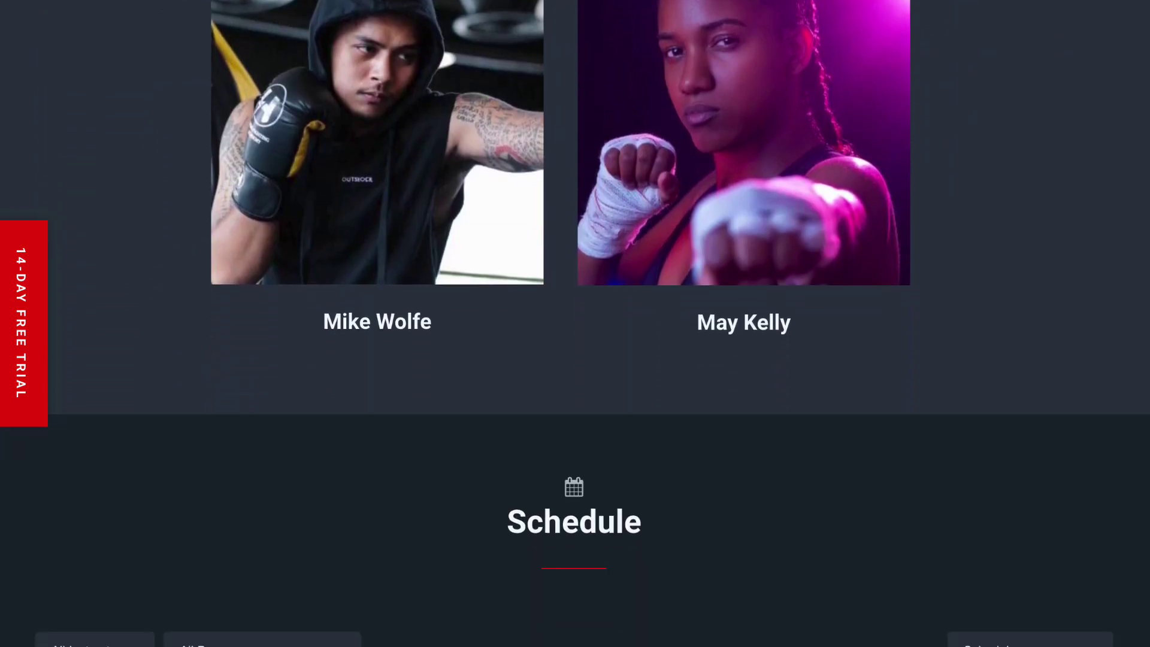
scroll(575, 323, down, 8)
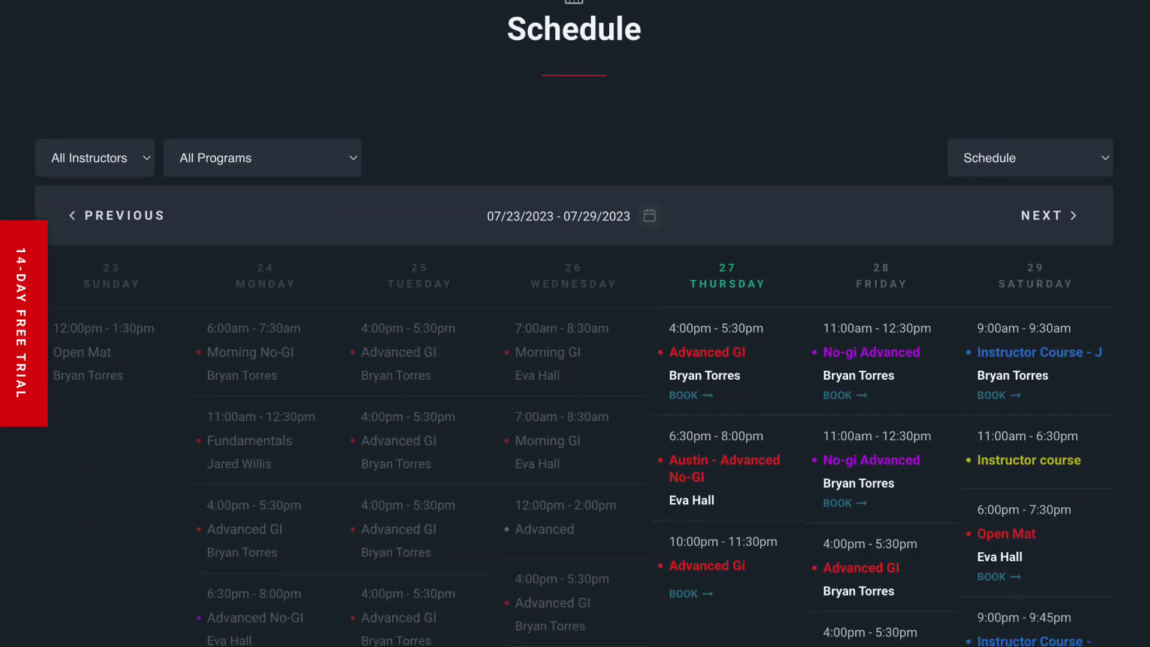
scroll(575, 323, down, 12)
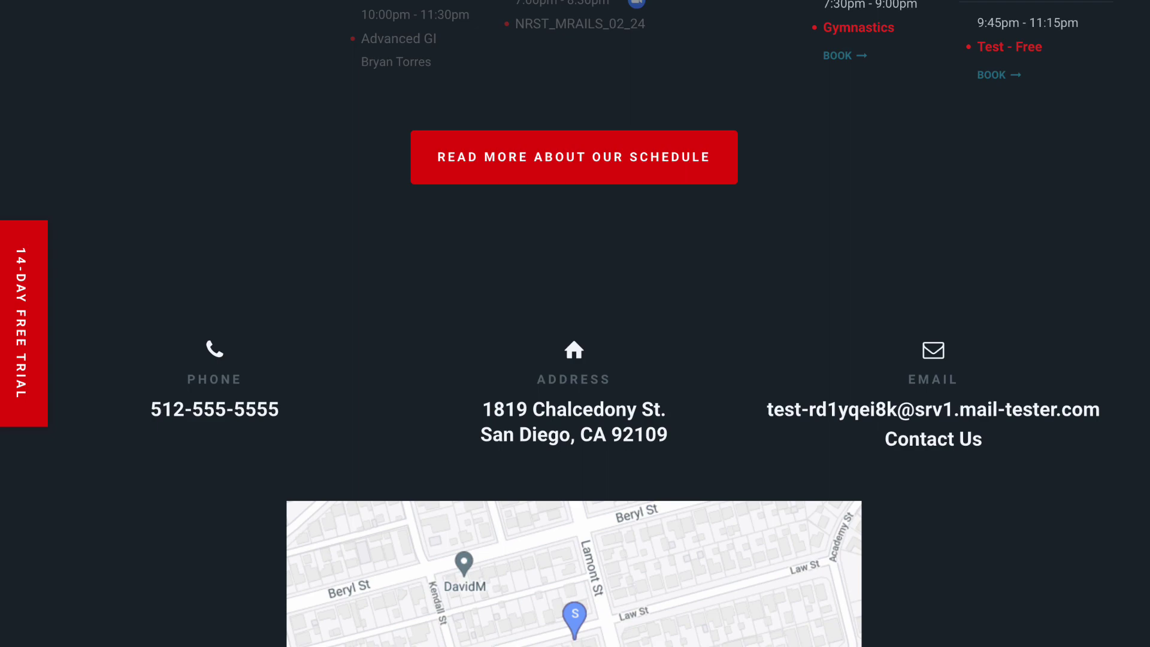
scroll(575, 323, down, 5)
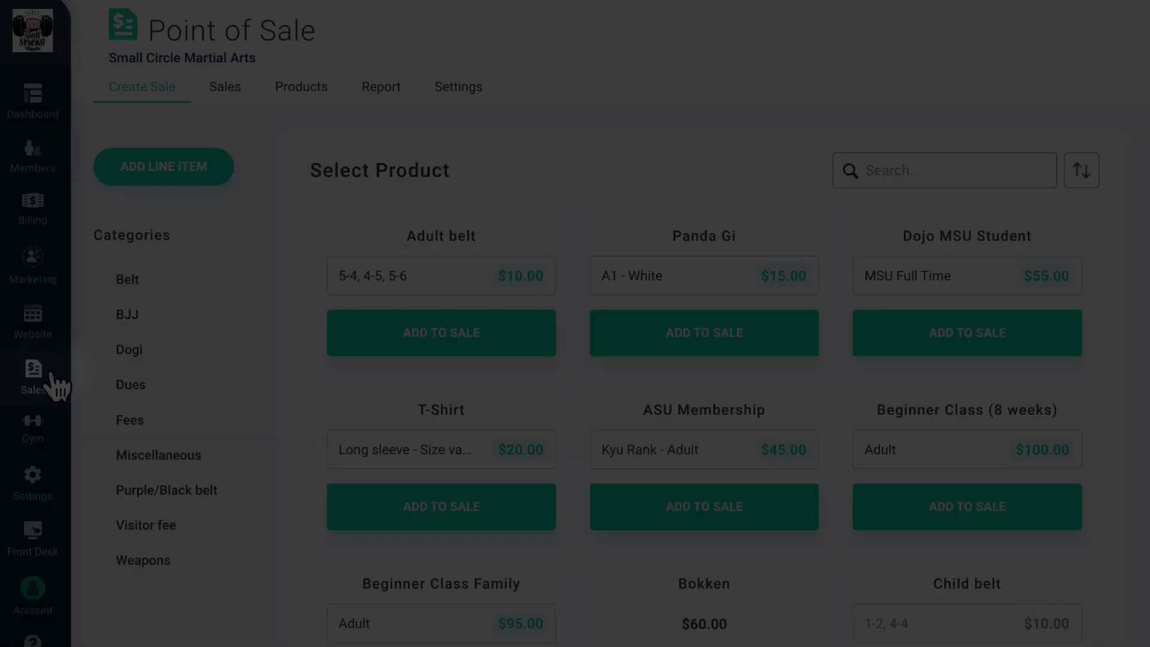
Step: Open Point of Sale, listing Adult belt $10.00, Panda Gi $15.00 and T-Shirt
click(53, 376)
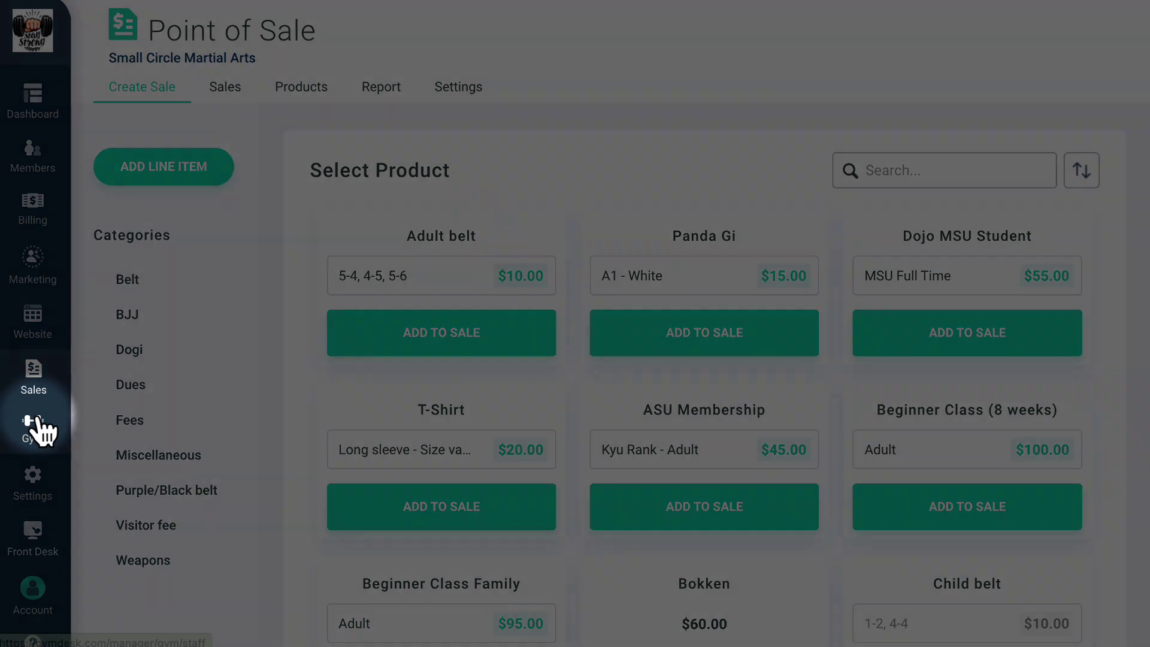
Step: Review the Gym section's staff, the Programs tab and its Skills library, then return to Programs
click(37, 427)
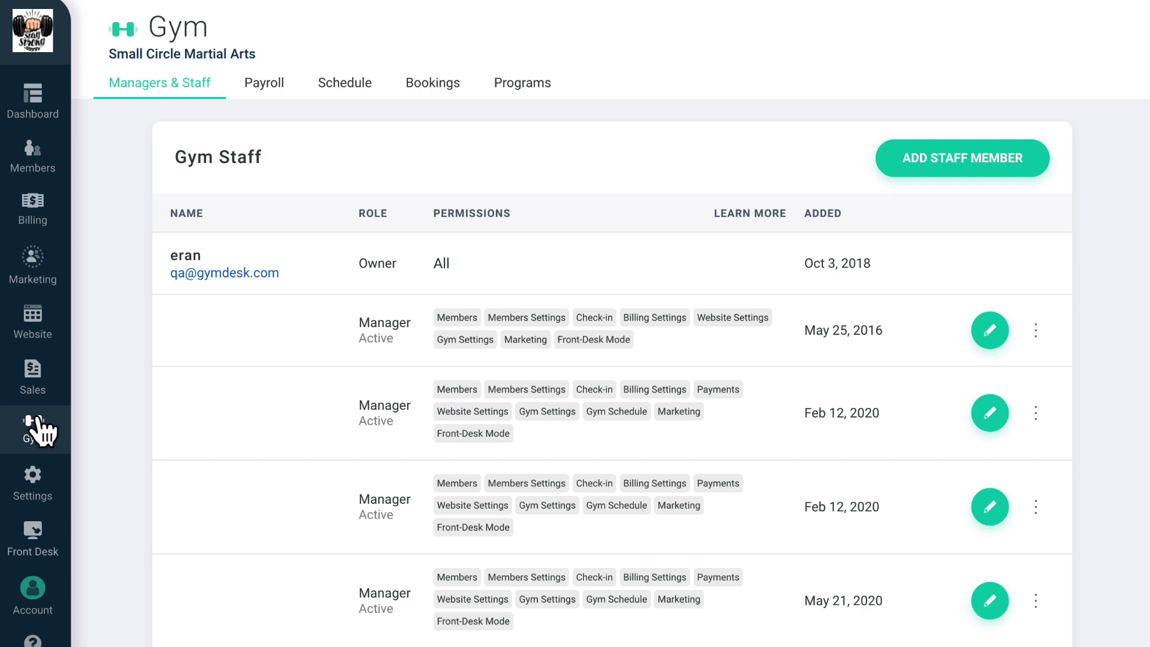
click(522, 89)
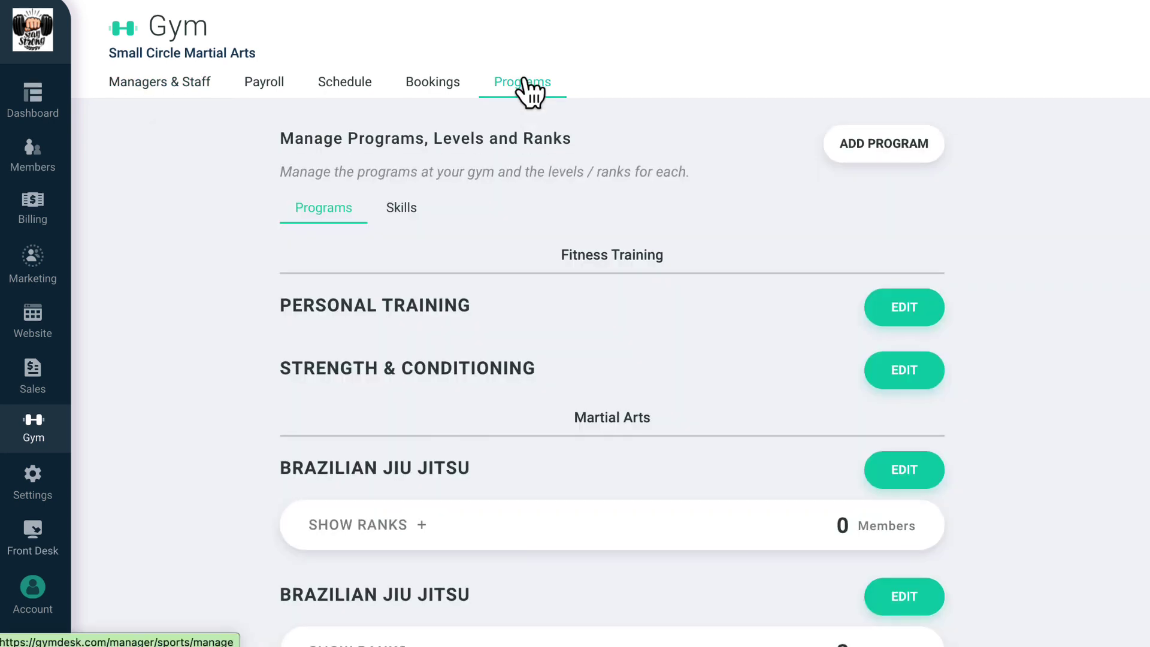
click(413, 210)
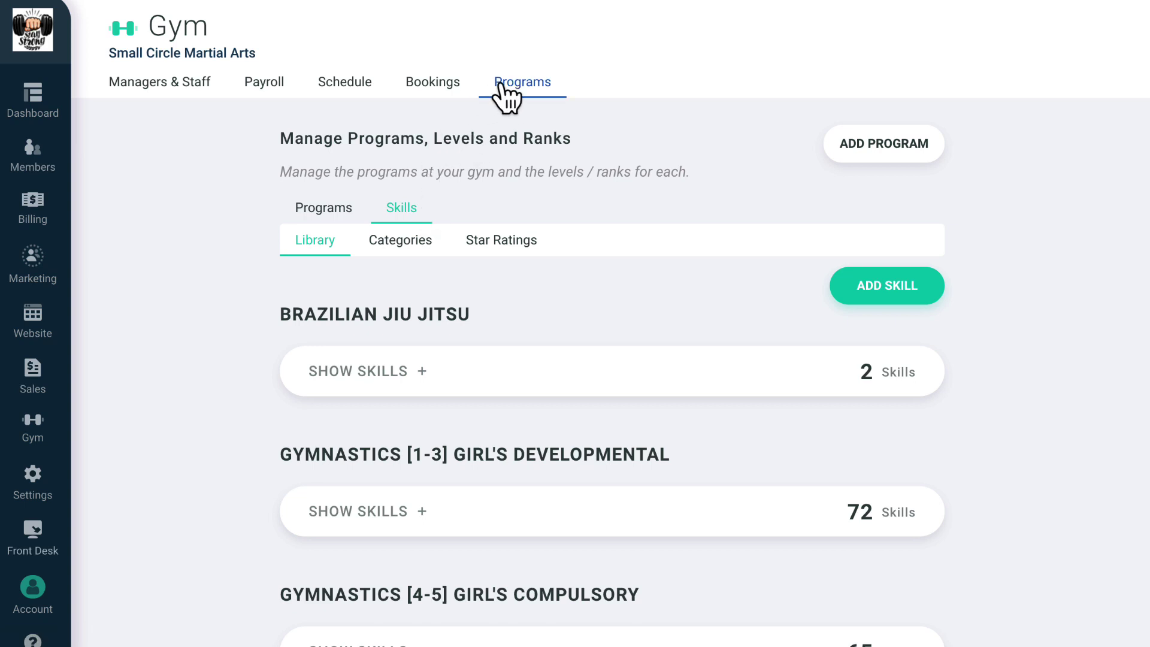
click(502, 87)
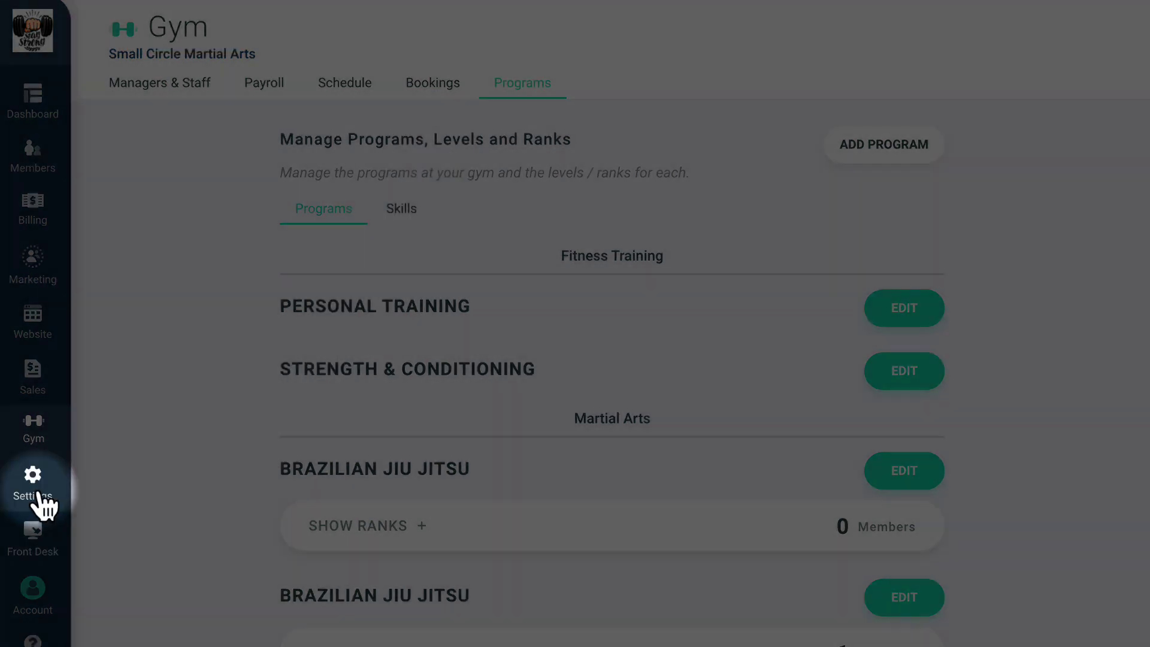
Step: Switch on Front Desk Mode, then leave the check-in kiosk and begin exiting front desk mode
click(34, 485)
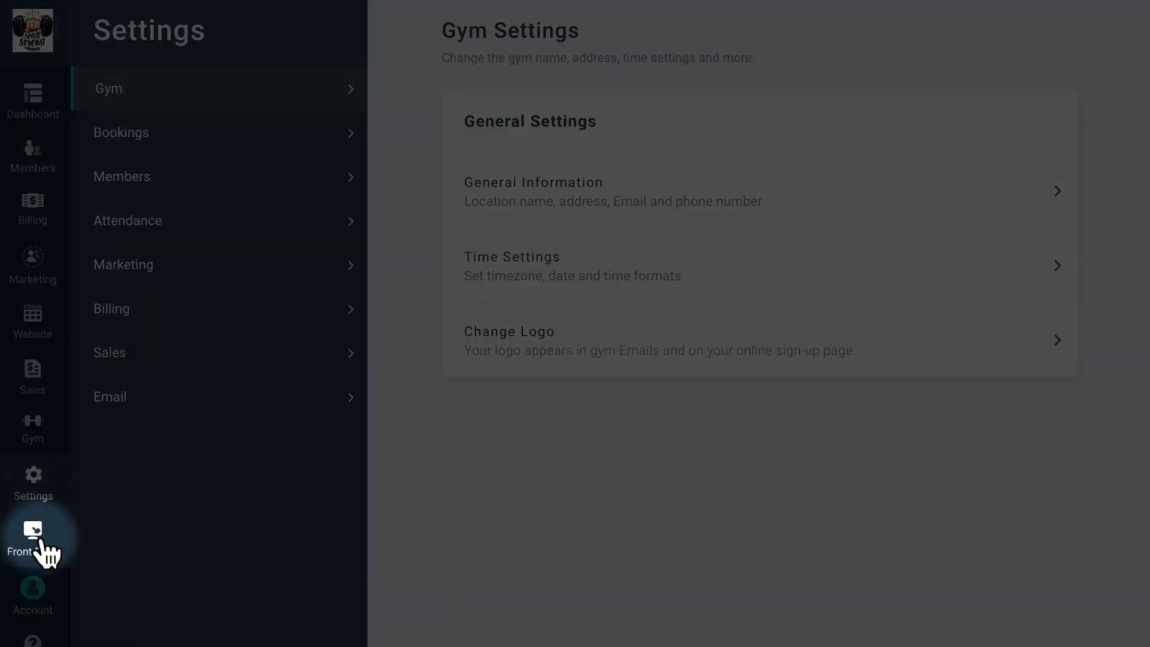
click(41, 542)
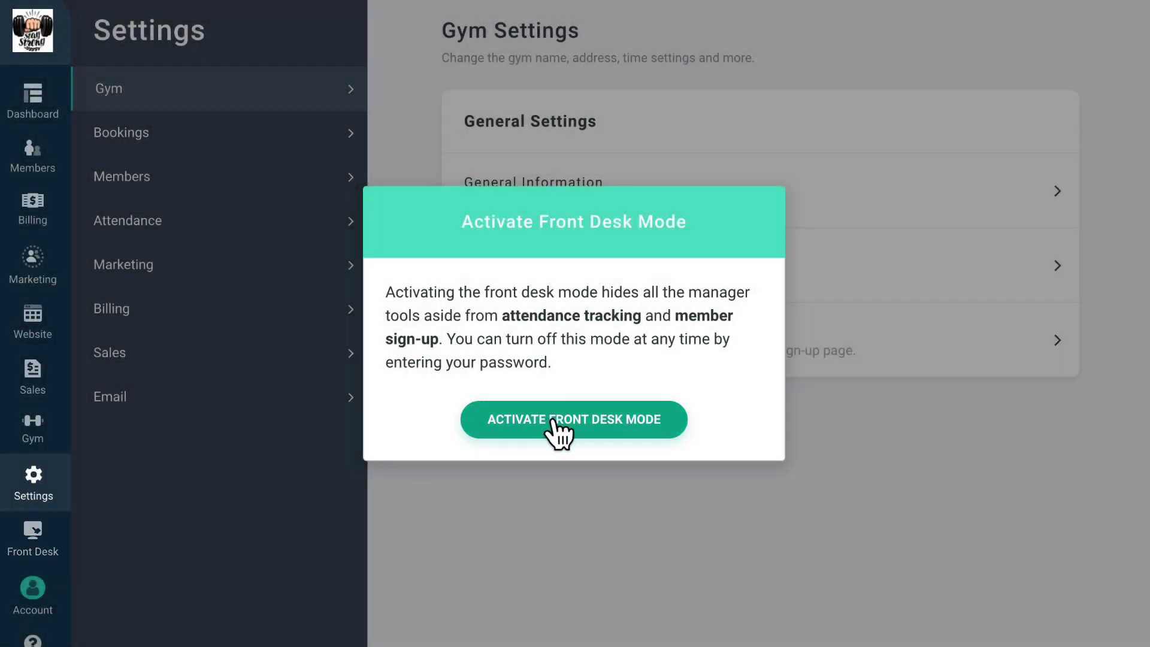
click(559, 434)
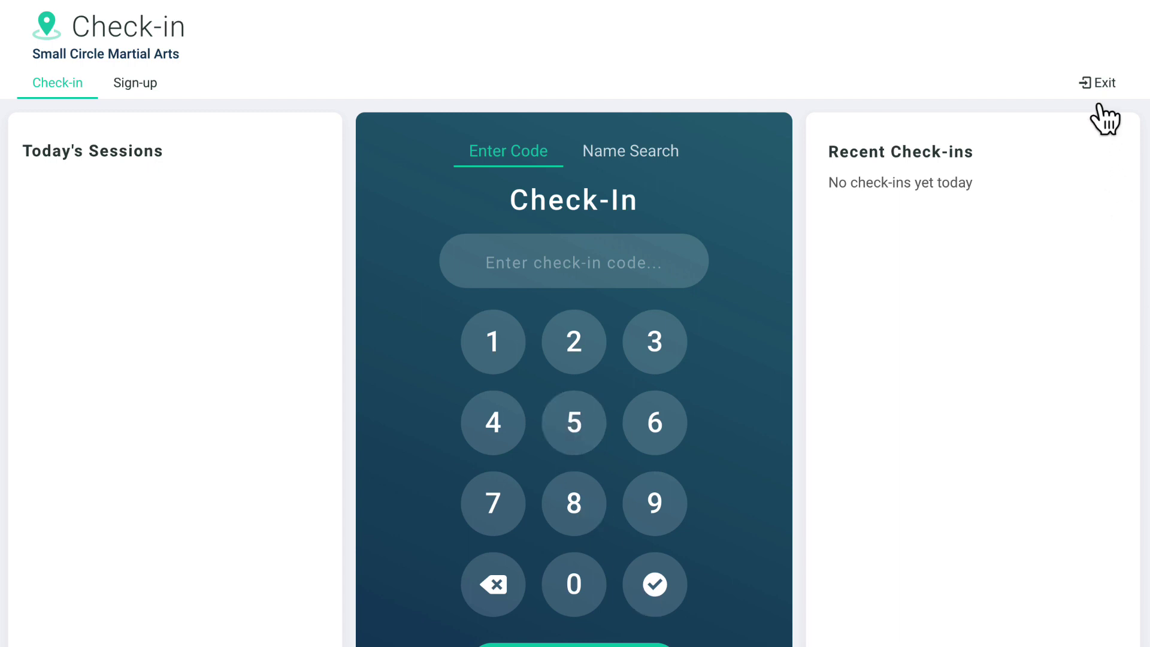
click(1097, 84)
click(1096, 91)
Step: Enter the account password to unlock and leave front desk mode
key(ctrl+v)
click(575, 441)
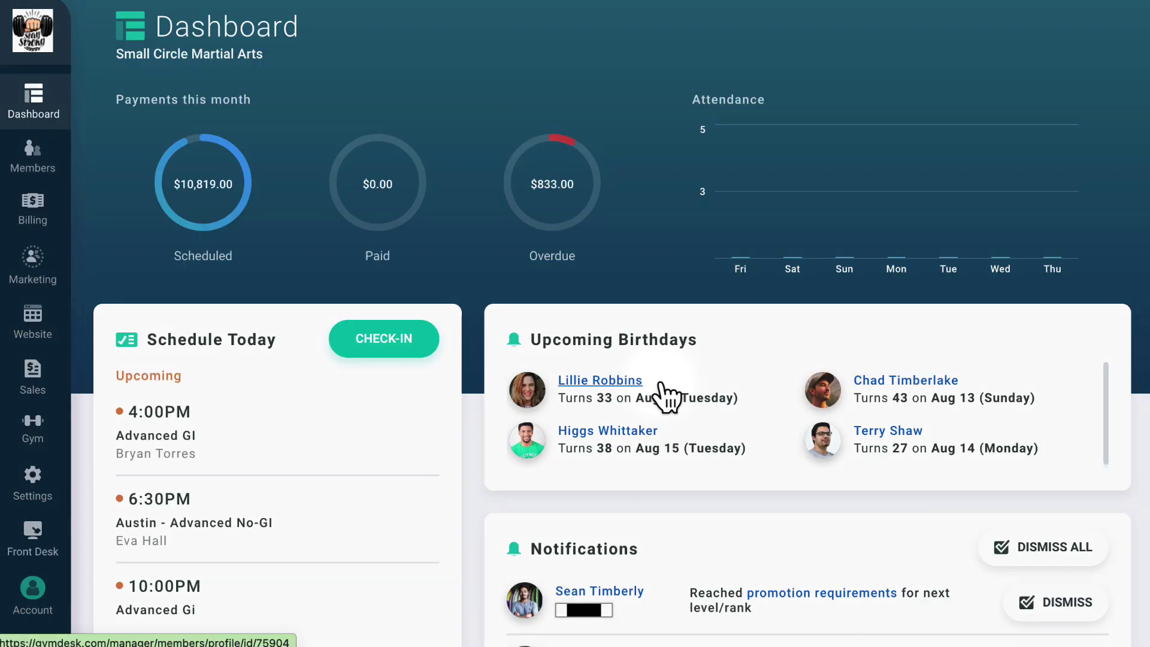
click(504, 441)
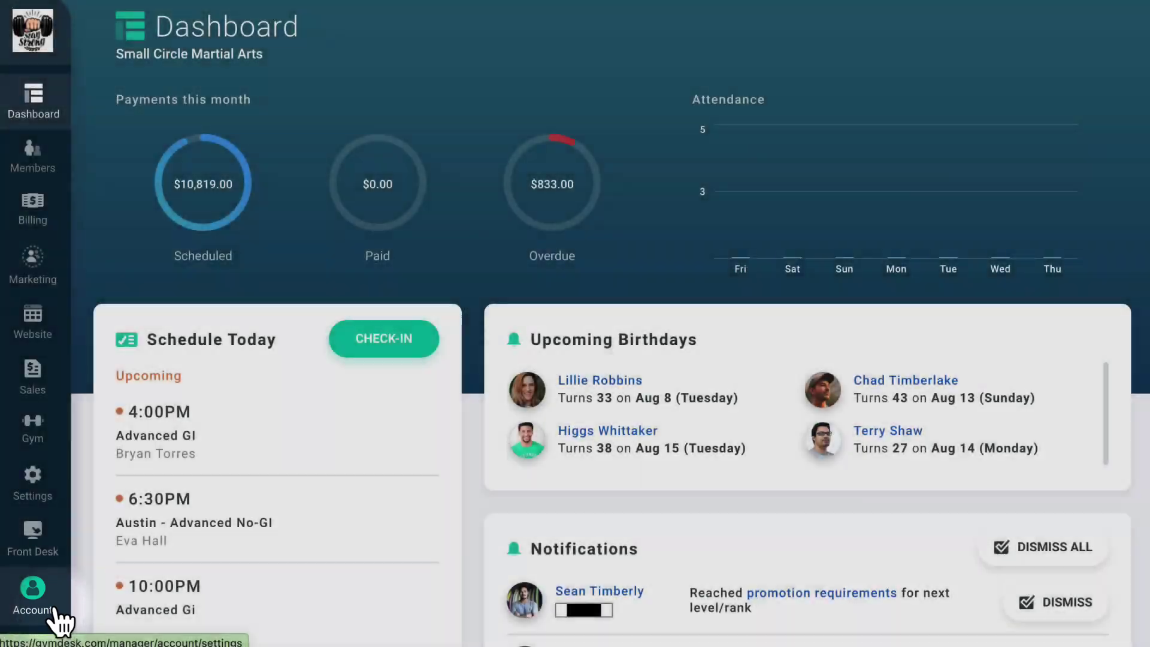
Step: Check the Account's empty Tasks list, opening the new-task form and closing it unused
click(58, 621)
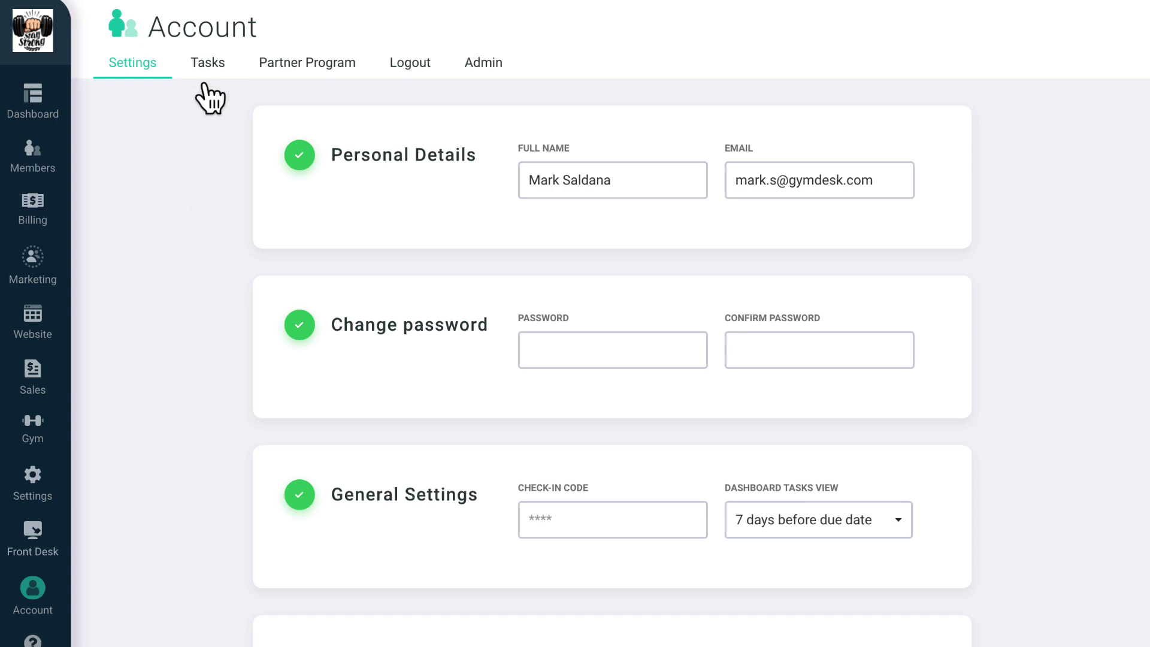
click(205, 74)
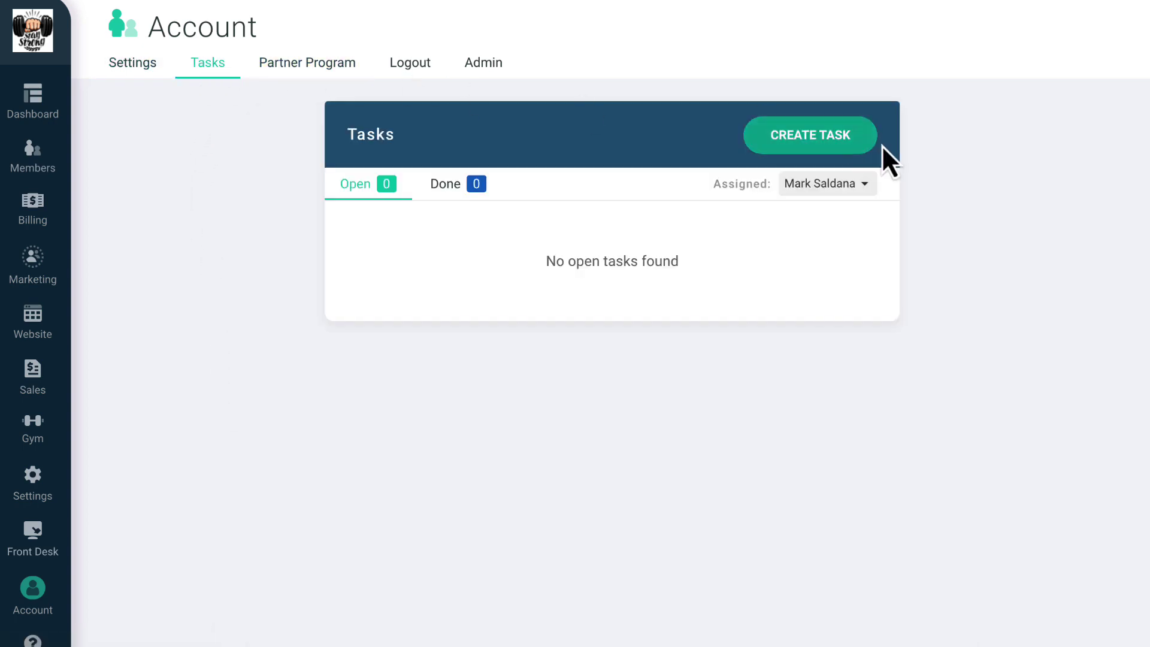
click(867, 159)
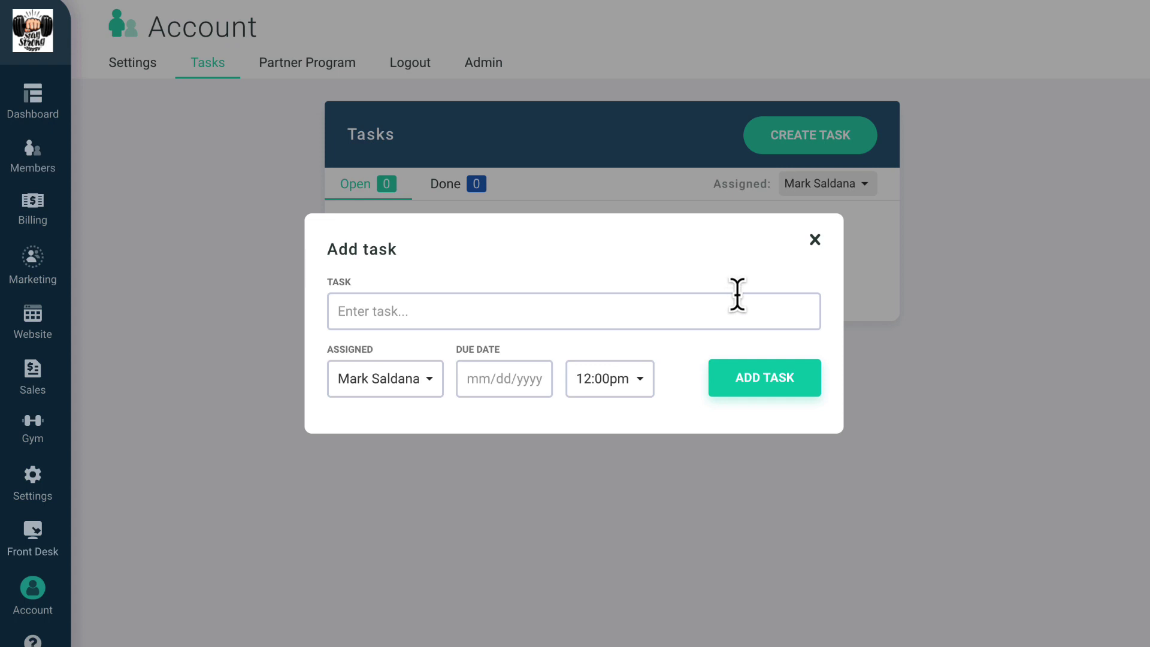
click(813, 241)
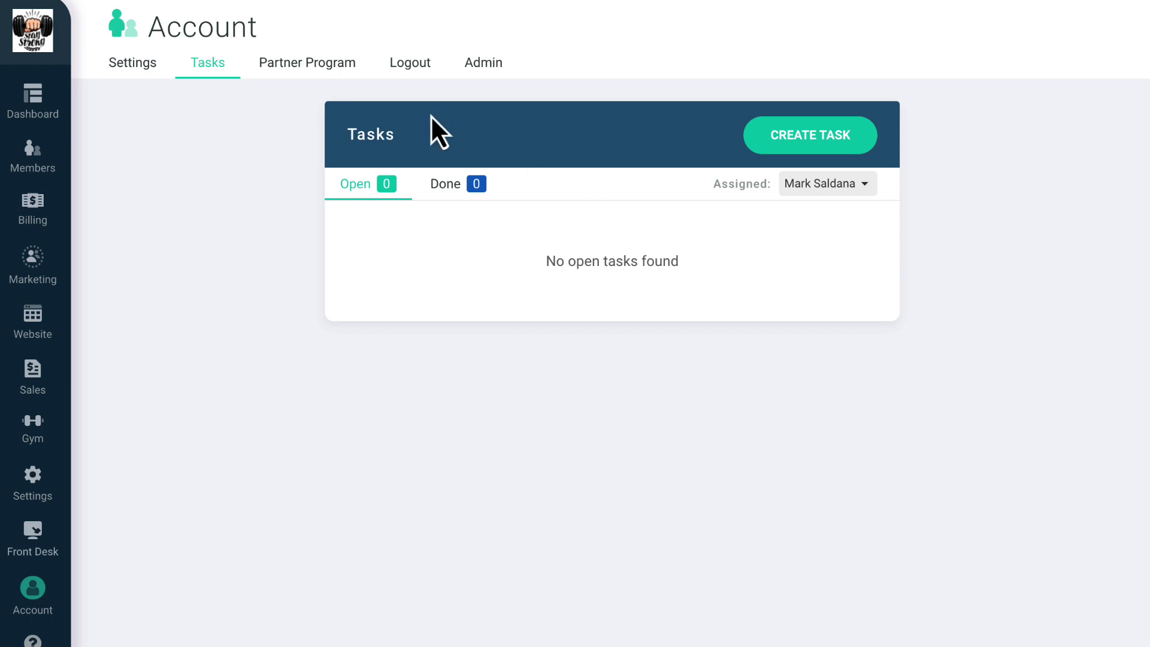
Step: Open the Partner Program page and scroll down to the Share Your Link section
click(322, 69)
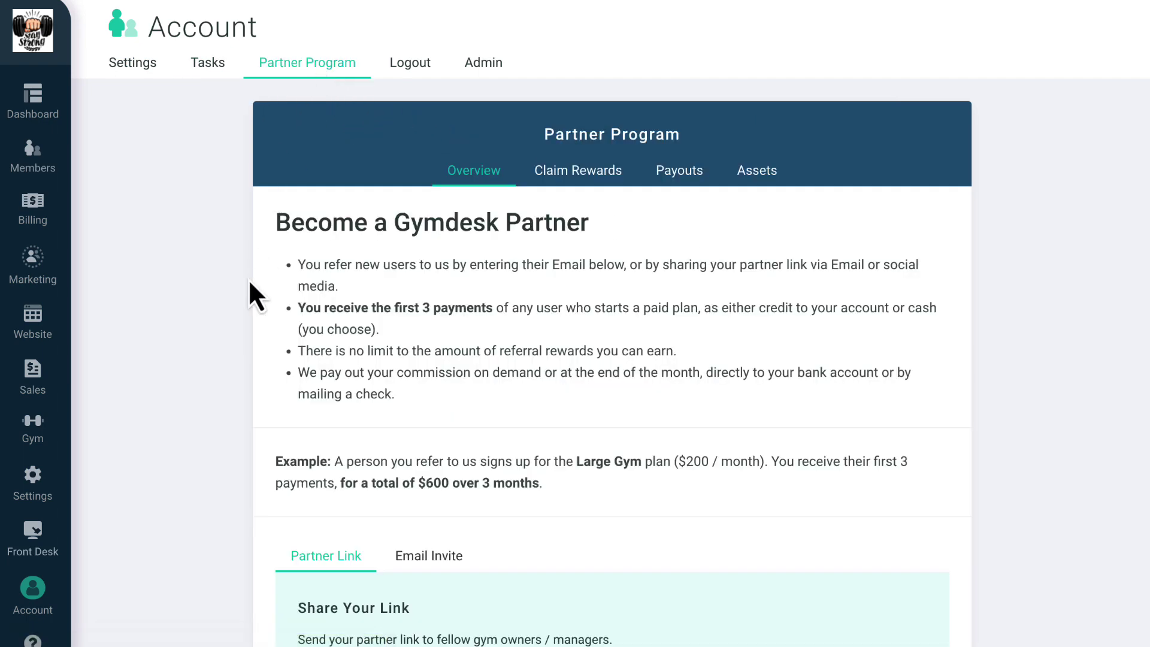
scroll(215, 296, down, 3)
scroll(214, 292, down, 1)
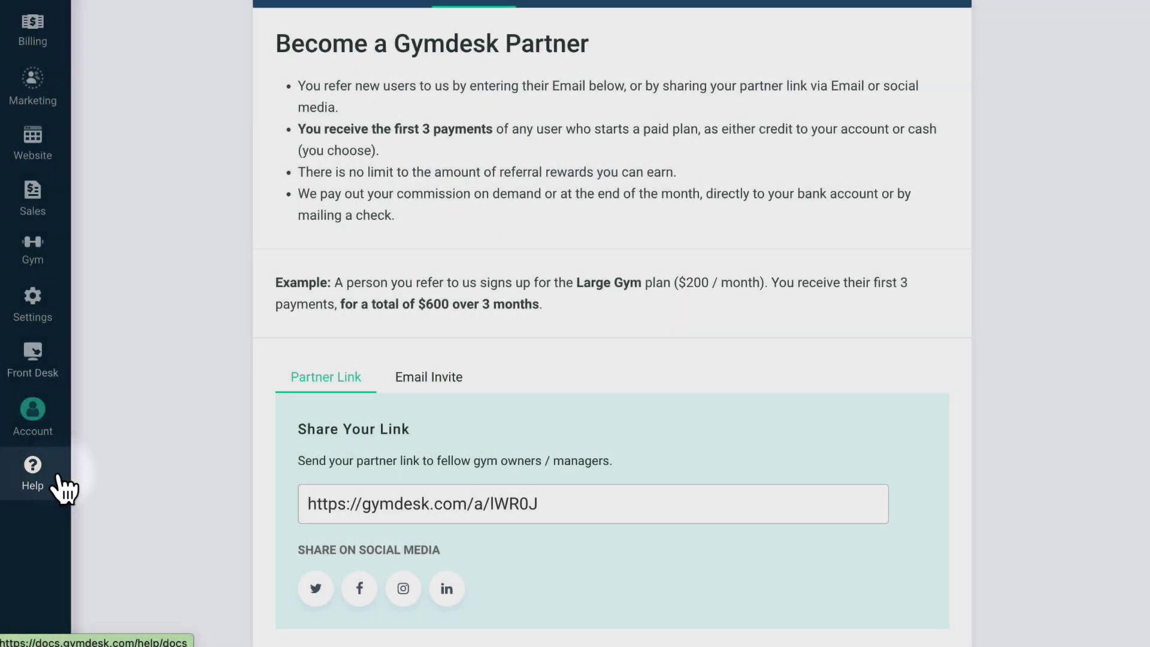
Step: Open the Help documentation and bring up the support 'Send a message' chat form
click(57, 478)
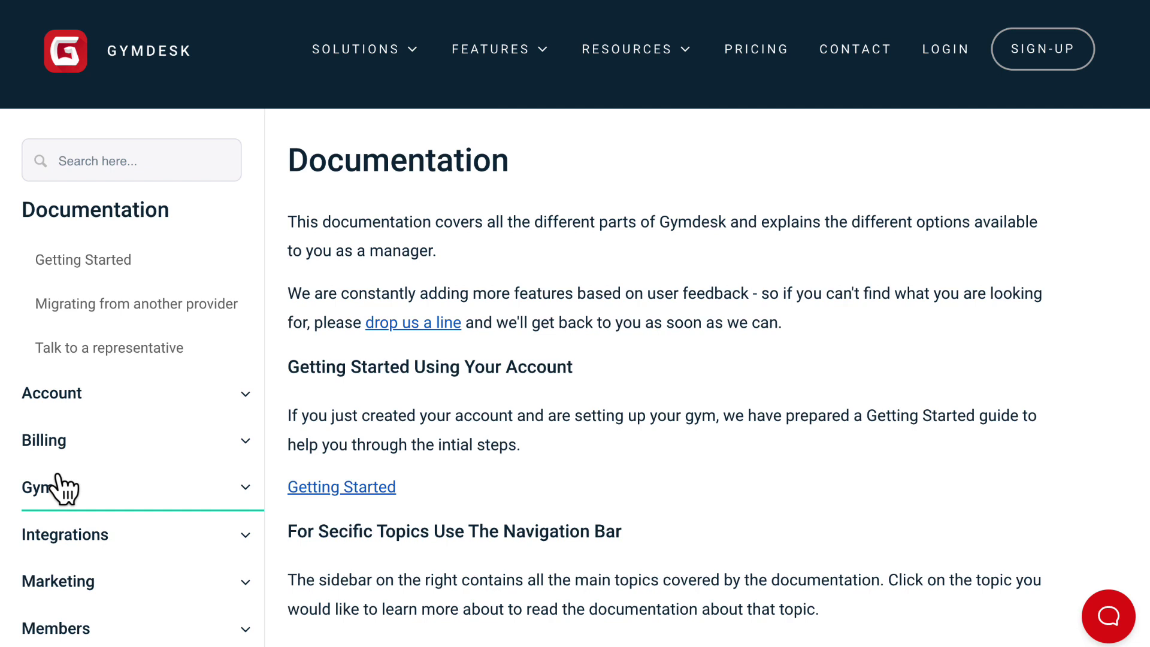
click(1107, 616)
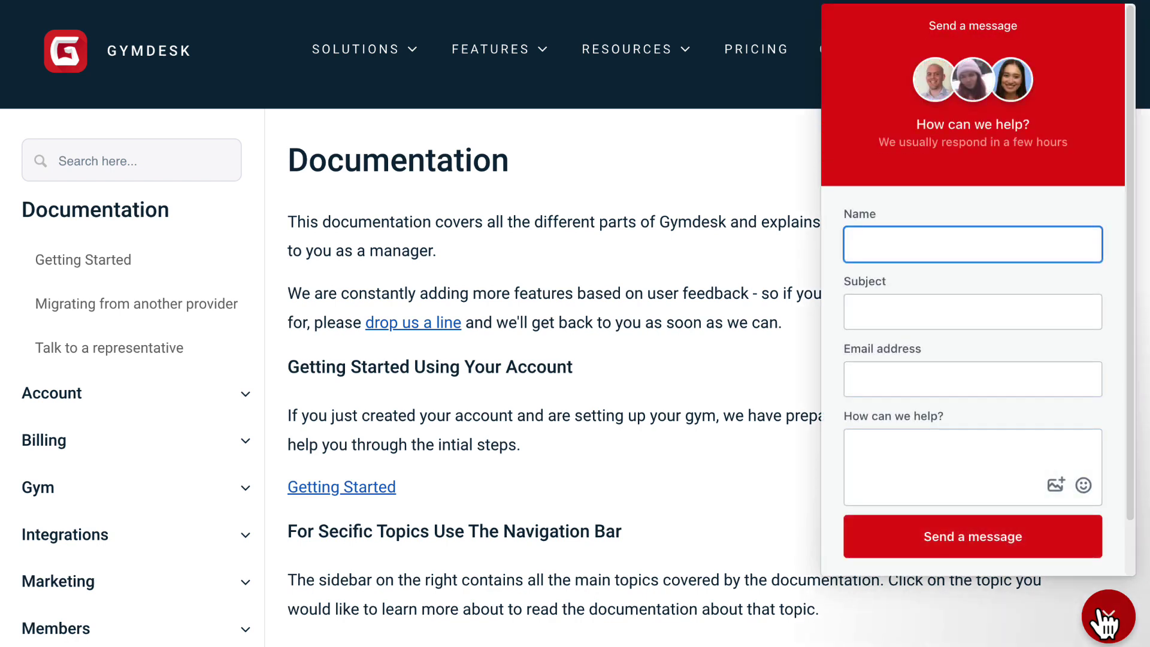